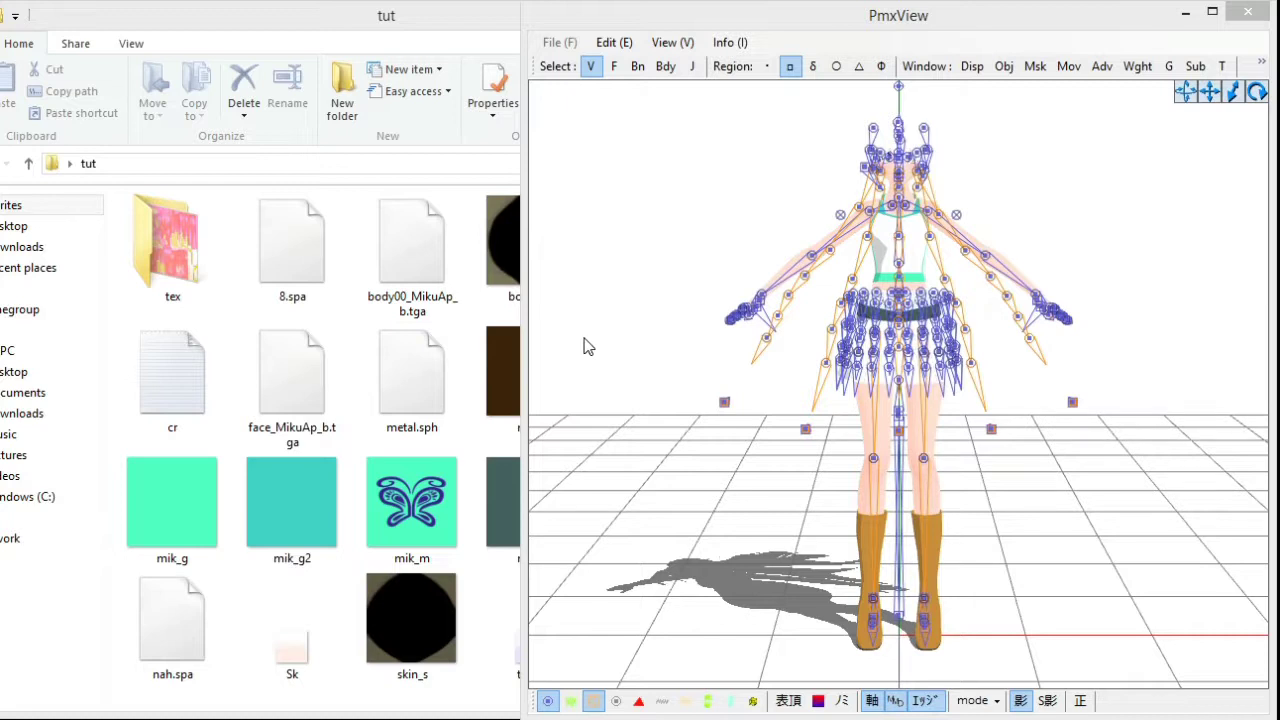
Hide the bones and isolate material 26 (材質13) in the mask view, then open it for editing
left_click(570, 700)
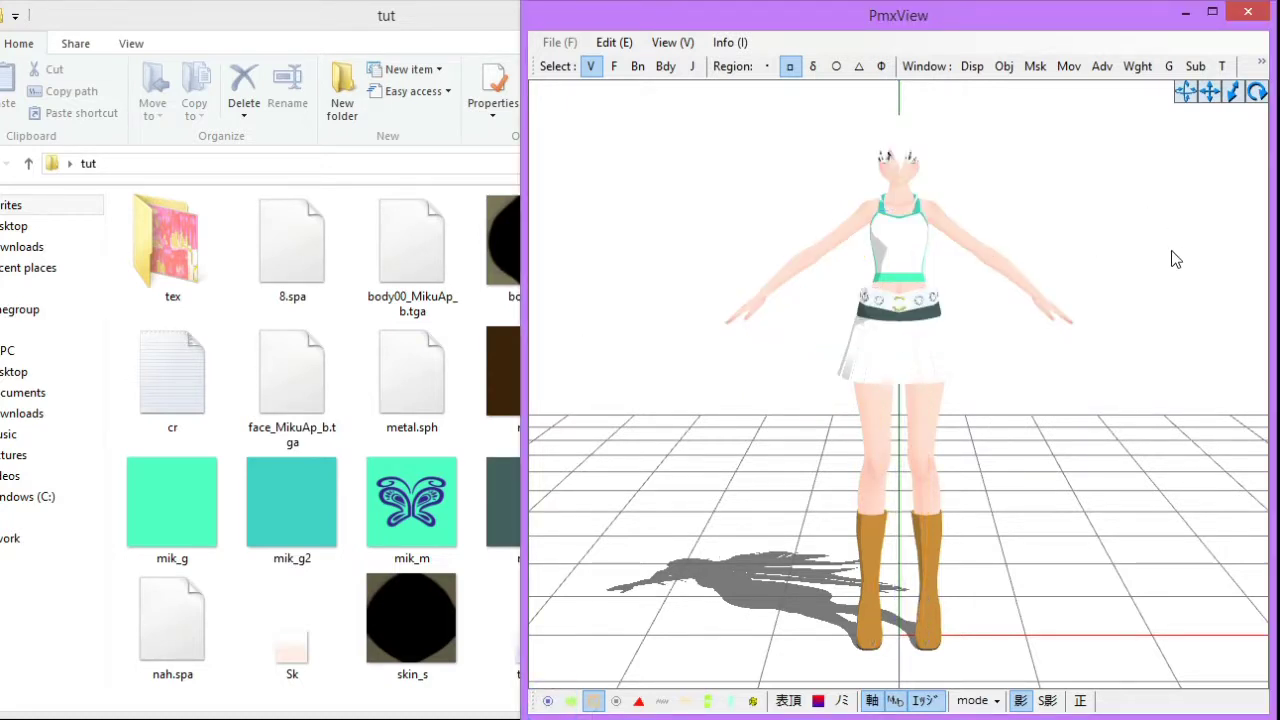
scroll(1160, 300, "up", 2)
left_click(1035, 66)
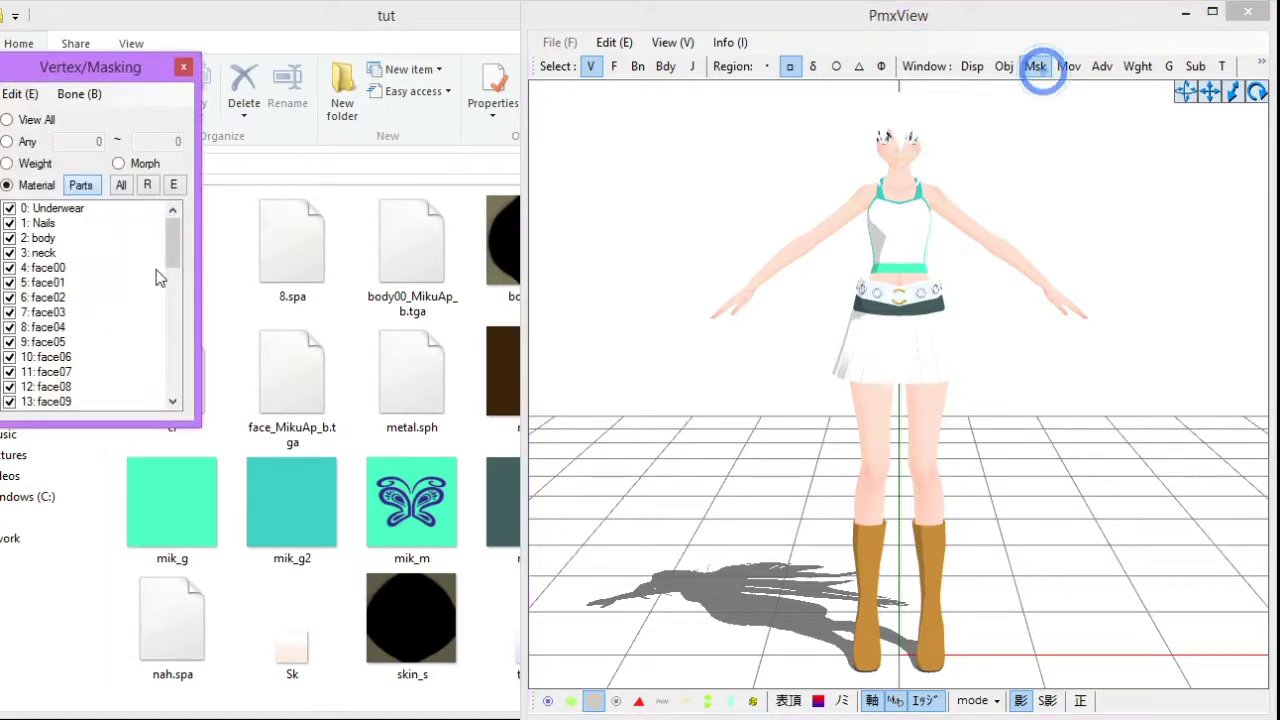
left_click(45, 253)
scroll(154, 284, "down", 10)
scroll(100, 260, "up", 3)
left_click(42, 209)
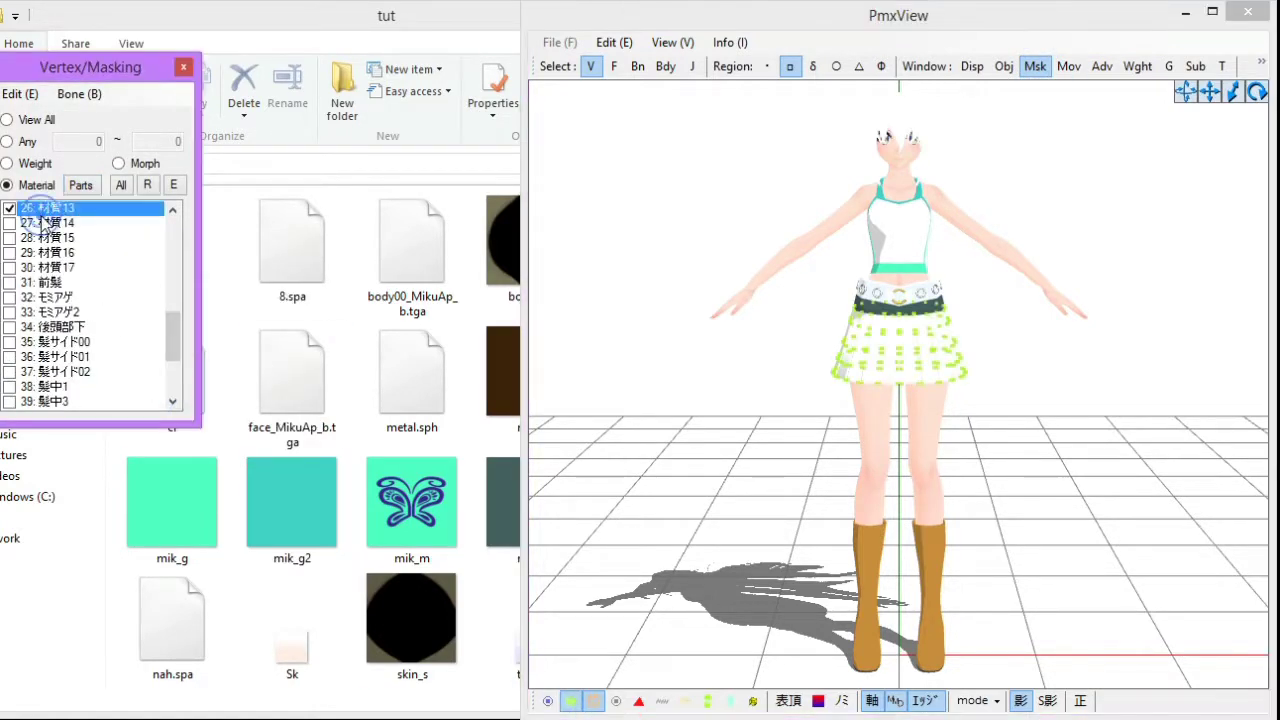
double_click(45, 209)
scroll(1050, 407, "up", 3)
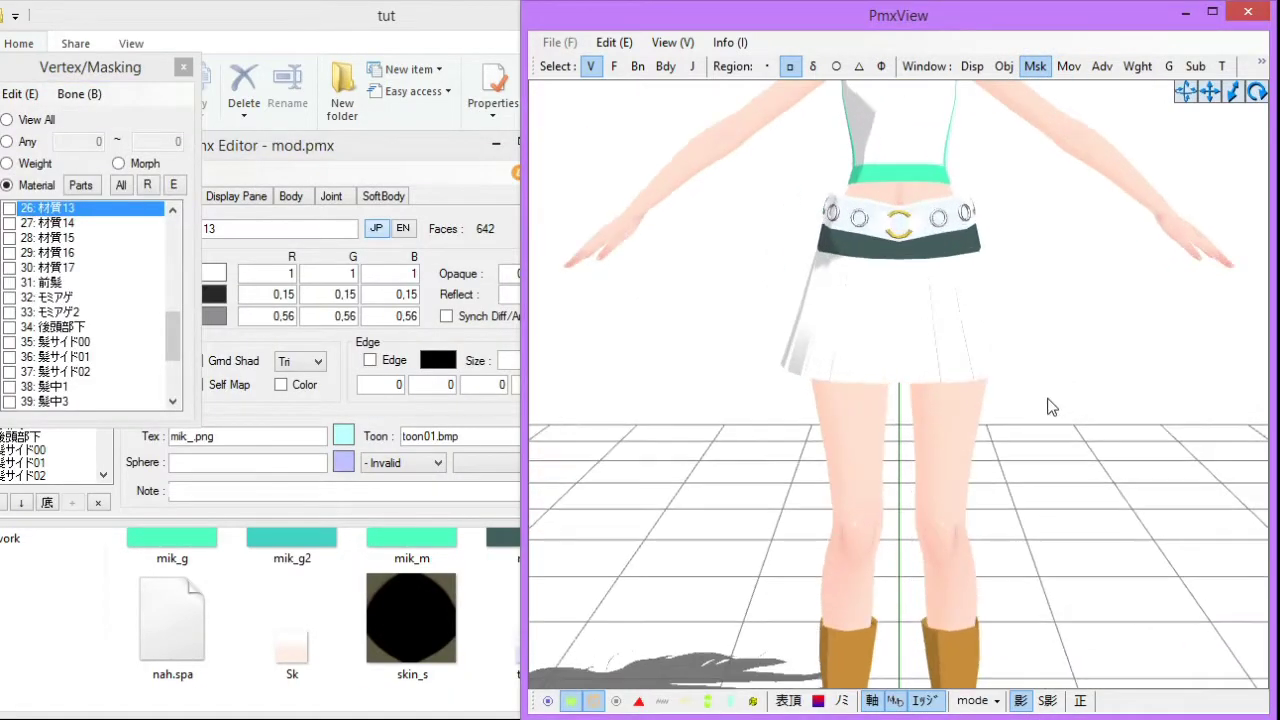
middle_click_drag(1052, 407, 1029, 437)
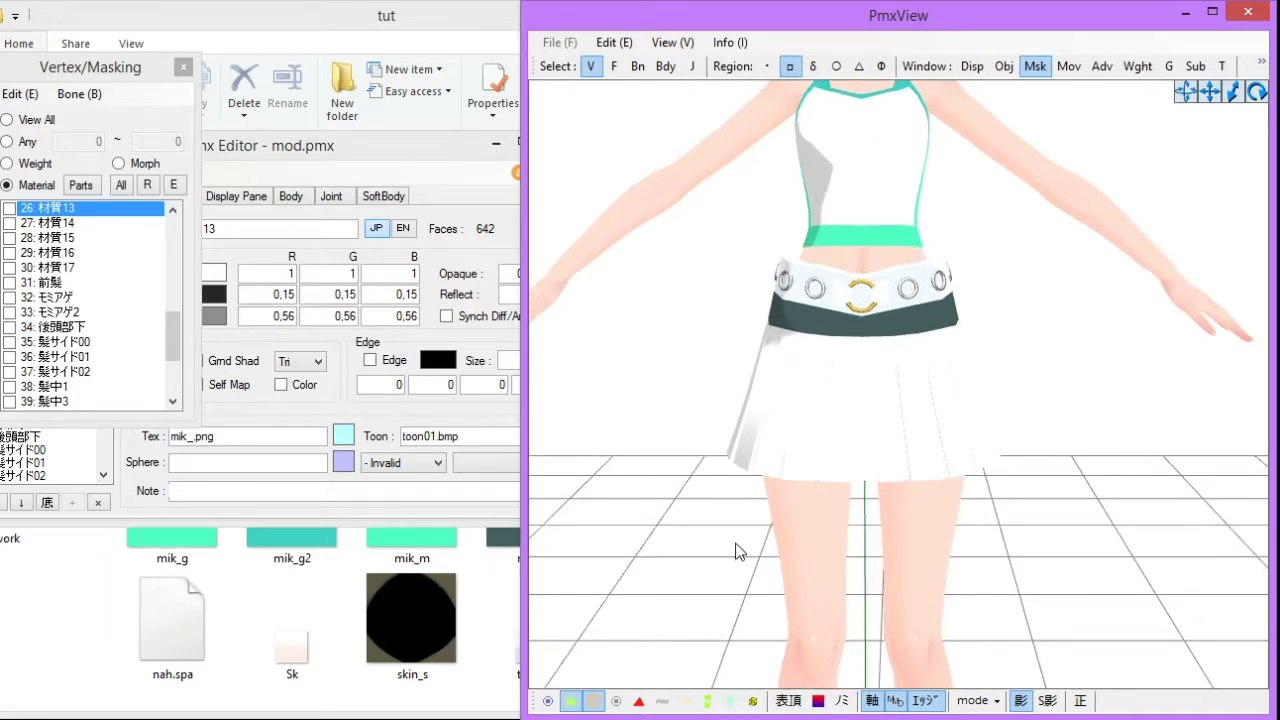
Change 材質13's texture from mik_.png to mik_s.png and confirm the skirt turns dark green
left_click(481, 573)
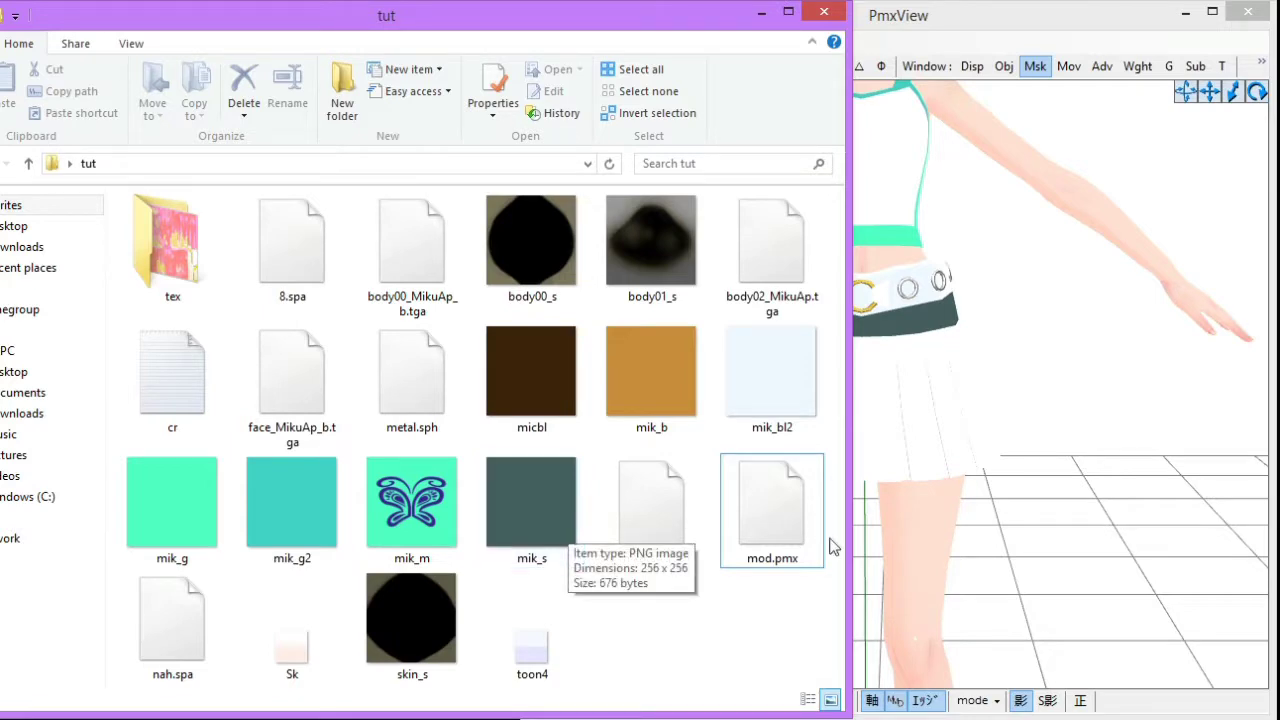
left_click(860, 575)
mouse_move(714, 716)
left_click(604, 626)
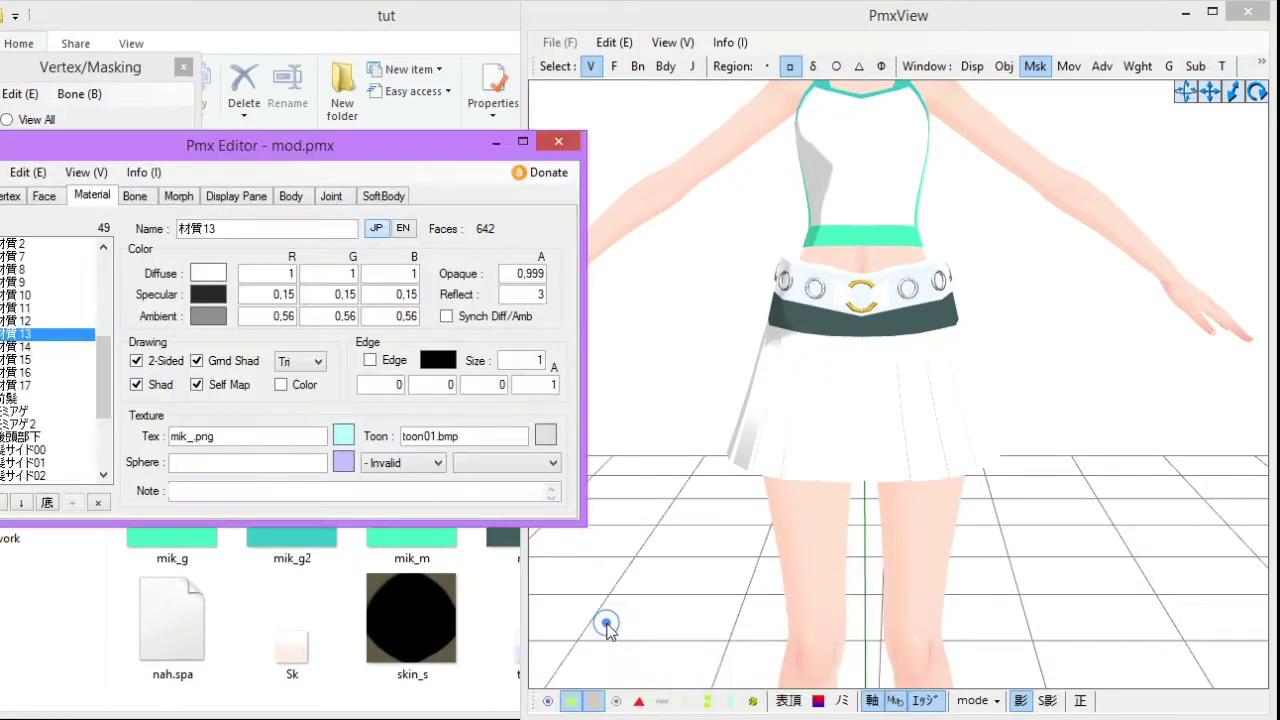
left_click(193, 437)
type("s")
left_click(630, 563)
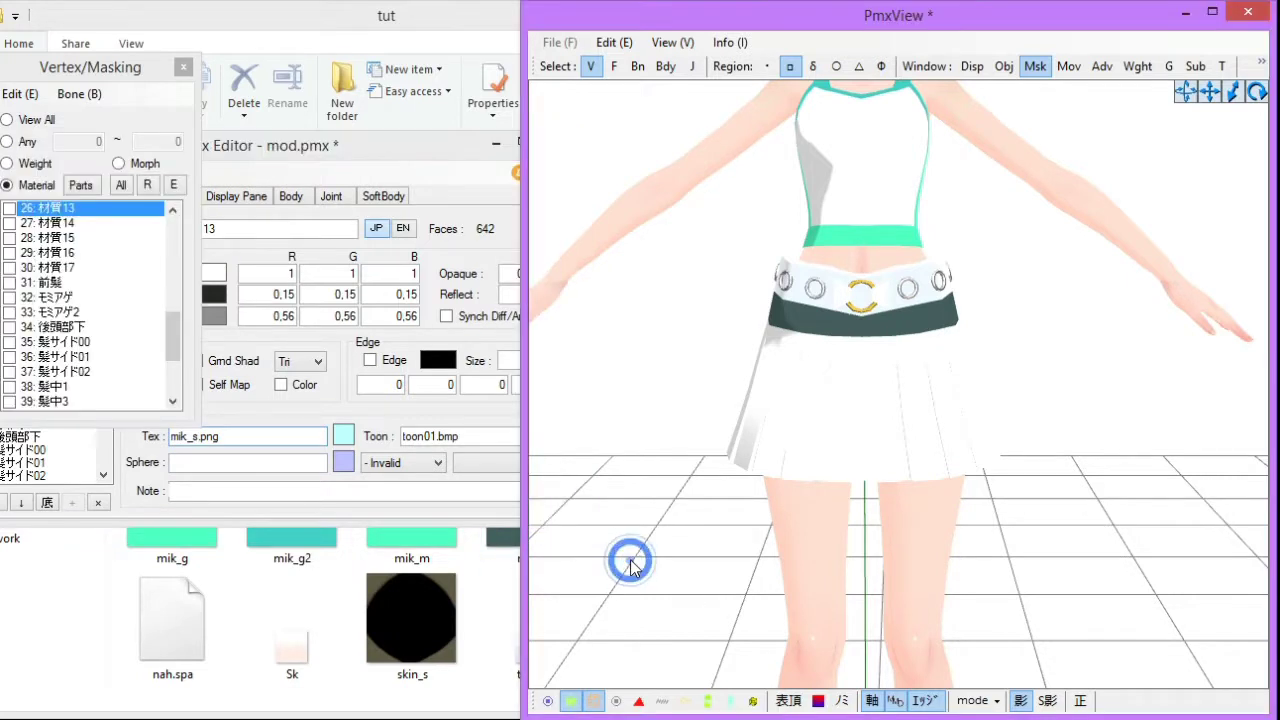
left_click(400, 178)
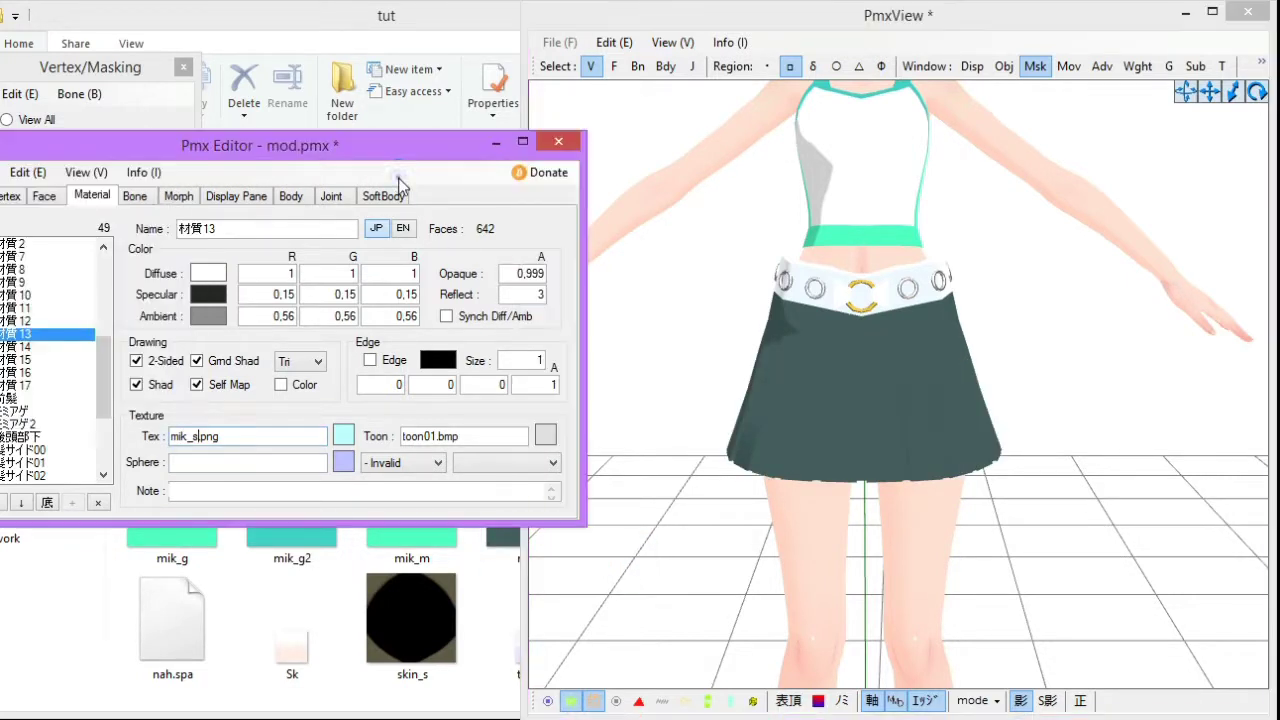
left_click(745, 533)
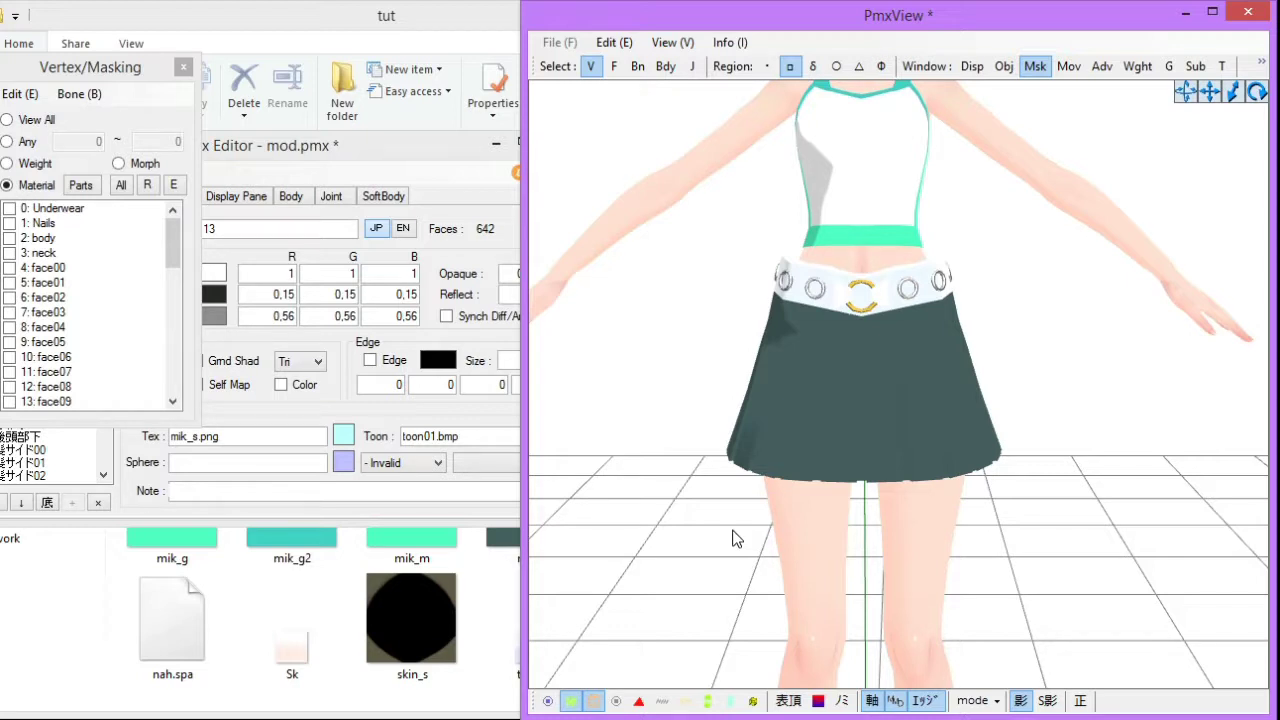
Frame the torso and drop the mik_m texture from Explorer onto the white shirt
key("alt+Tab")
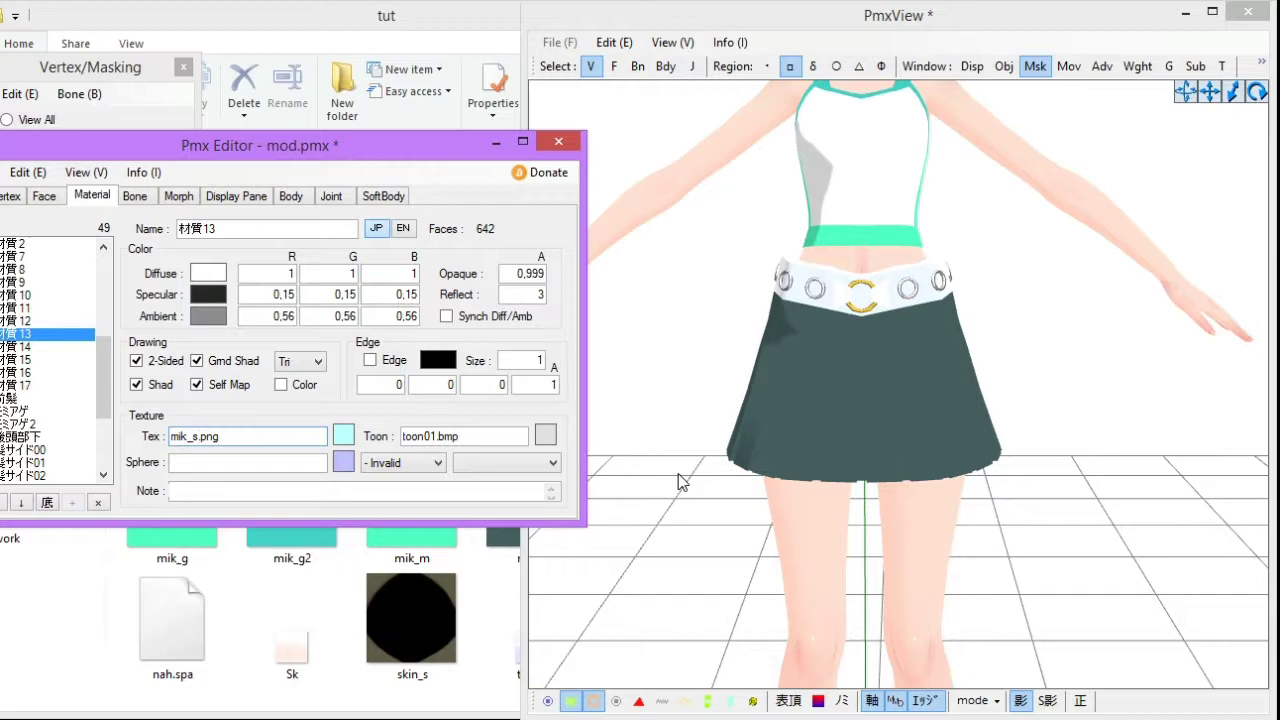
left_click(833, 324)
middle_click_drag(833, 324, 832, 400)
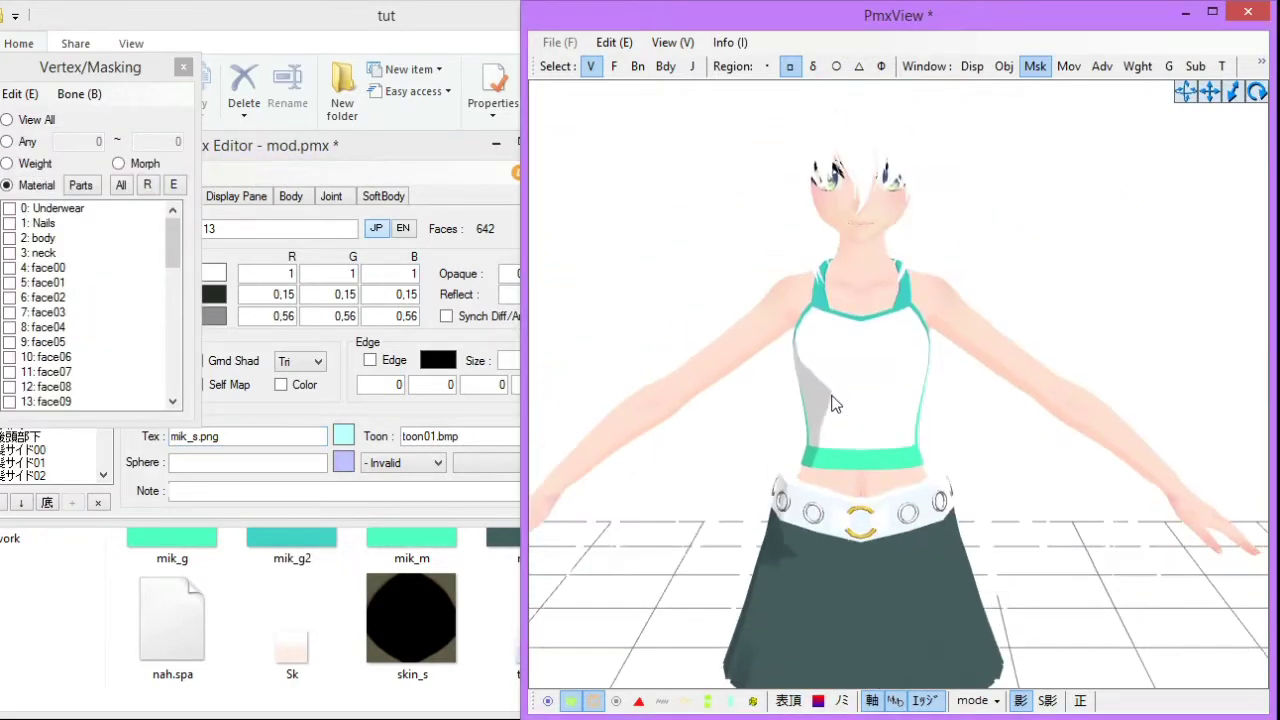
scroll(836, 412, "up", 5)
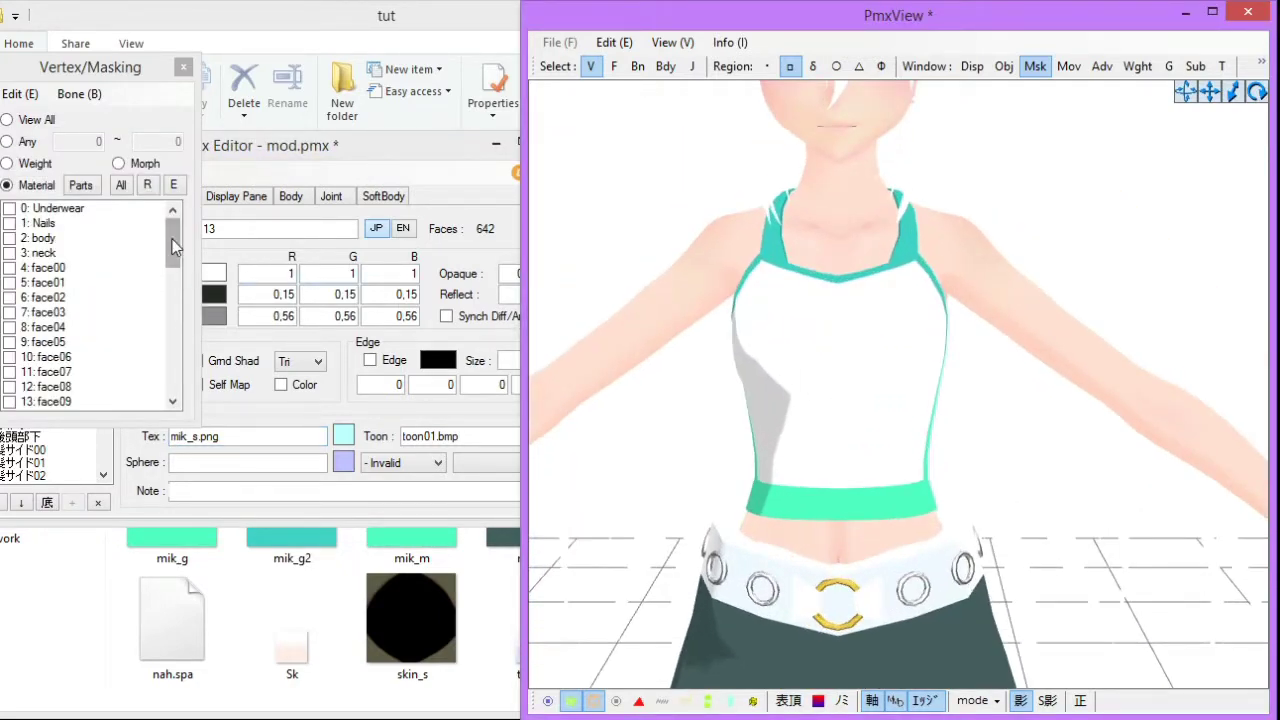
left_click(350, 573)
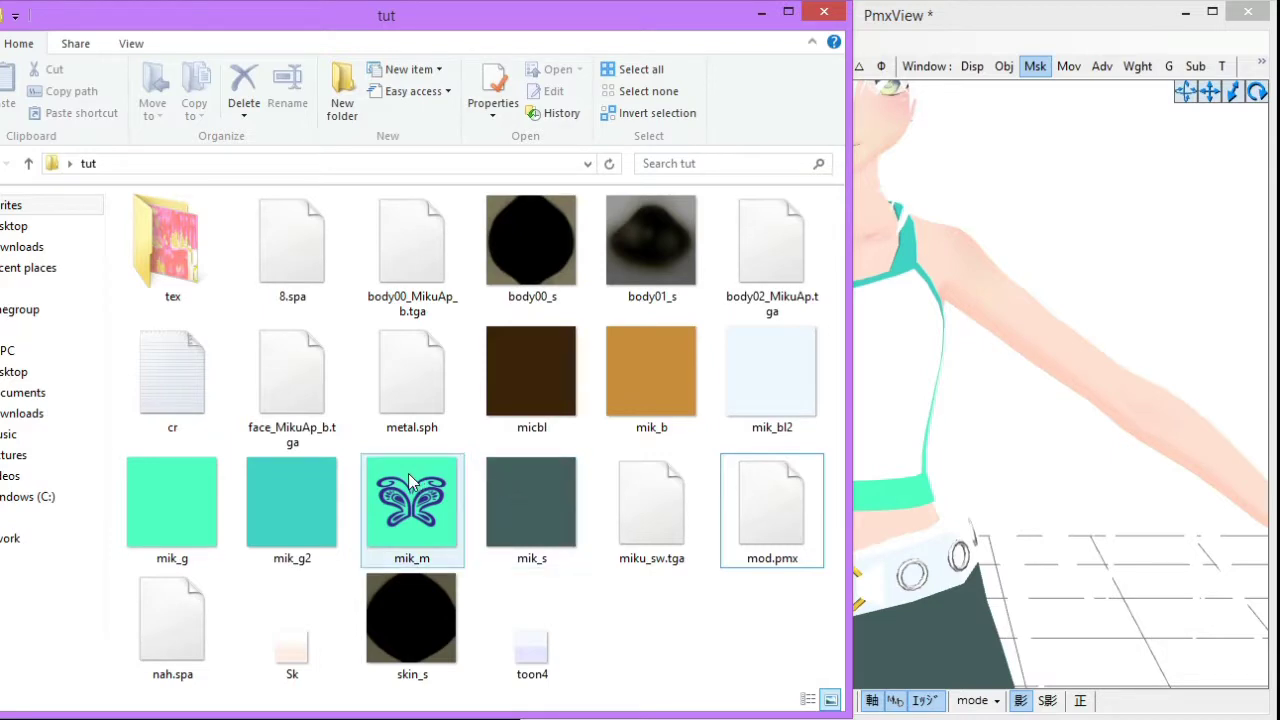
left_click_drag(409, 482, 943, 274)
Change the shirt texture name from mik_m.bmp to mik_m.png and check the butterfly design
mouse_move(684, 718)
left_click(617, 629)
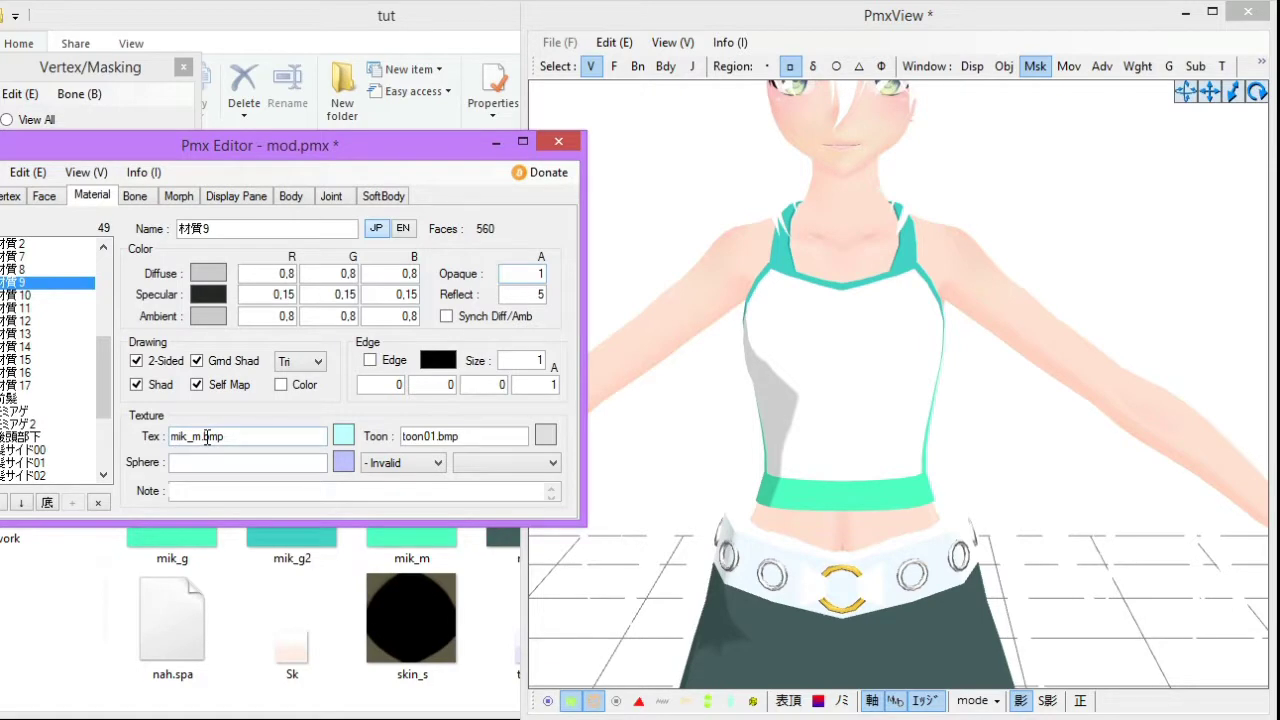
left_click_drag(206, 436, 224, 436)
type("png")
left_click(1063, 486)
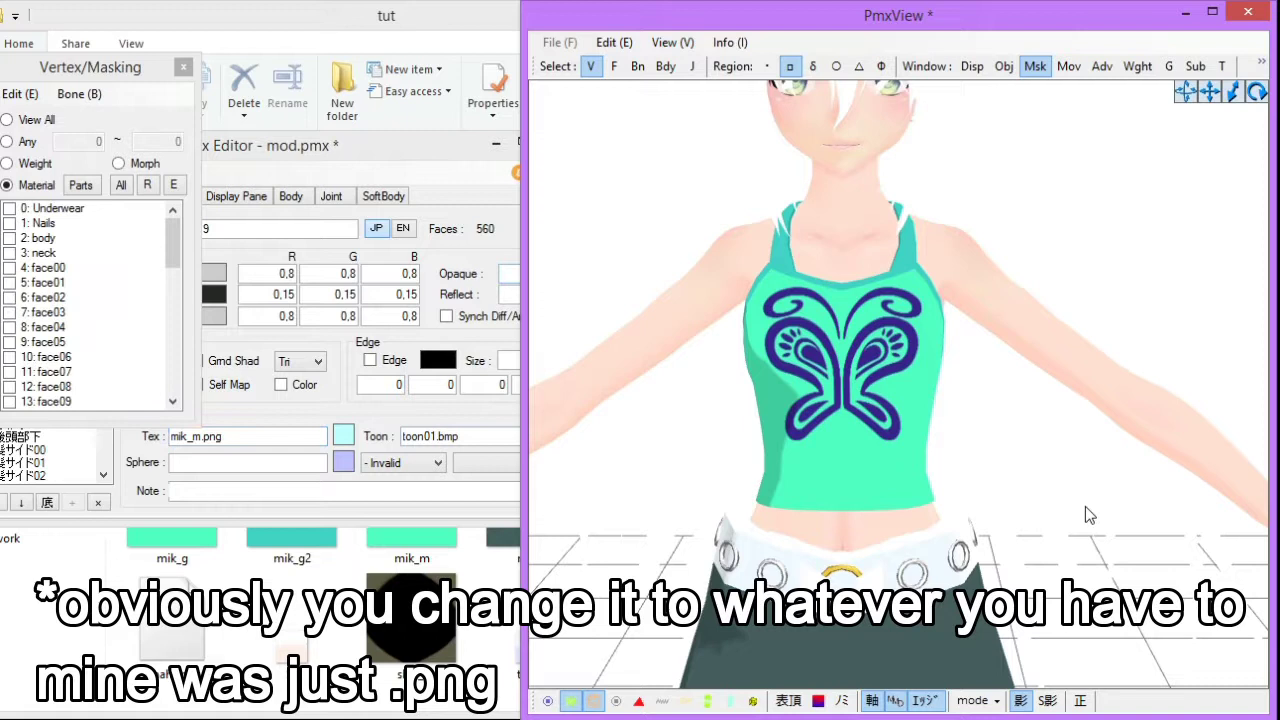
scroll(673, 263, "down", 3)
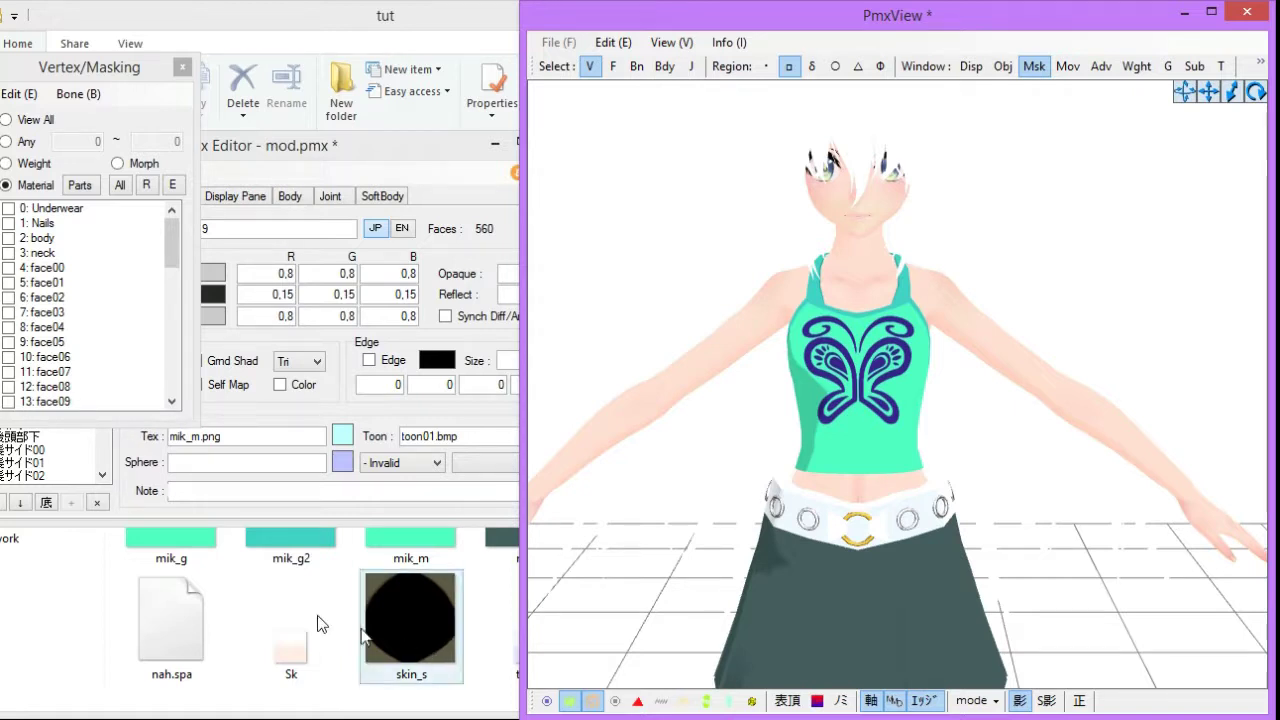
Look over the texture folder, then locate the 前髪 material near the end of the material list
left_click(240, 586)
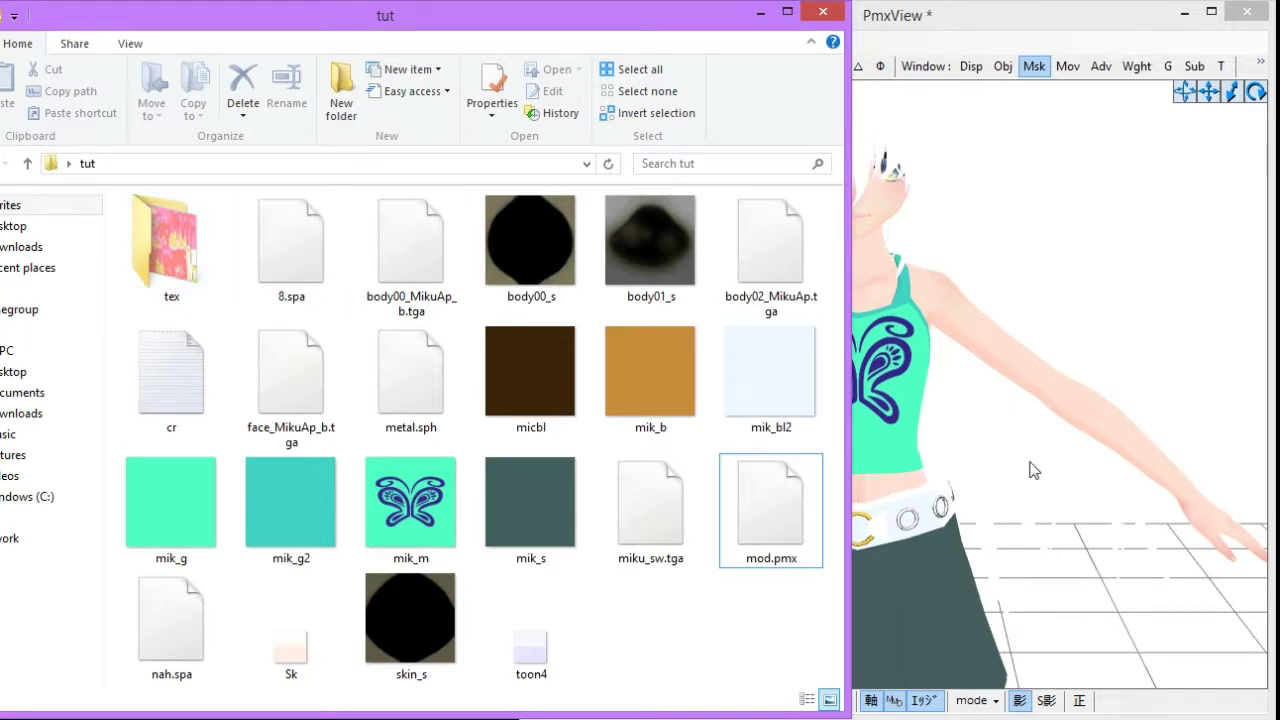
left_click(1109, 206)
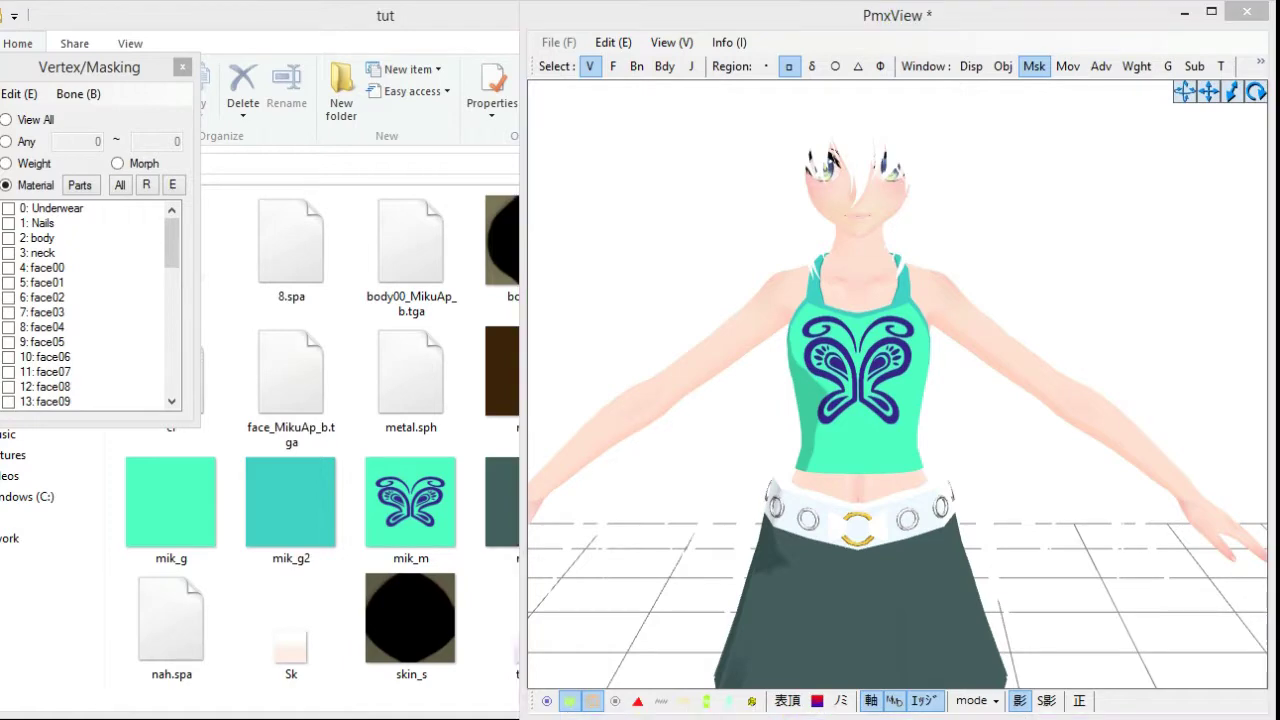
left_click(587, 645)
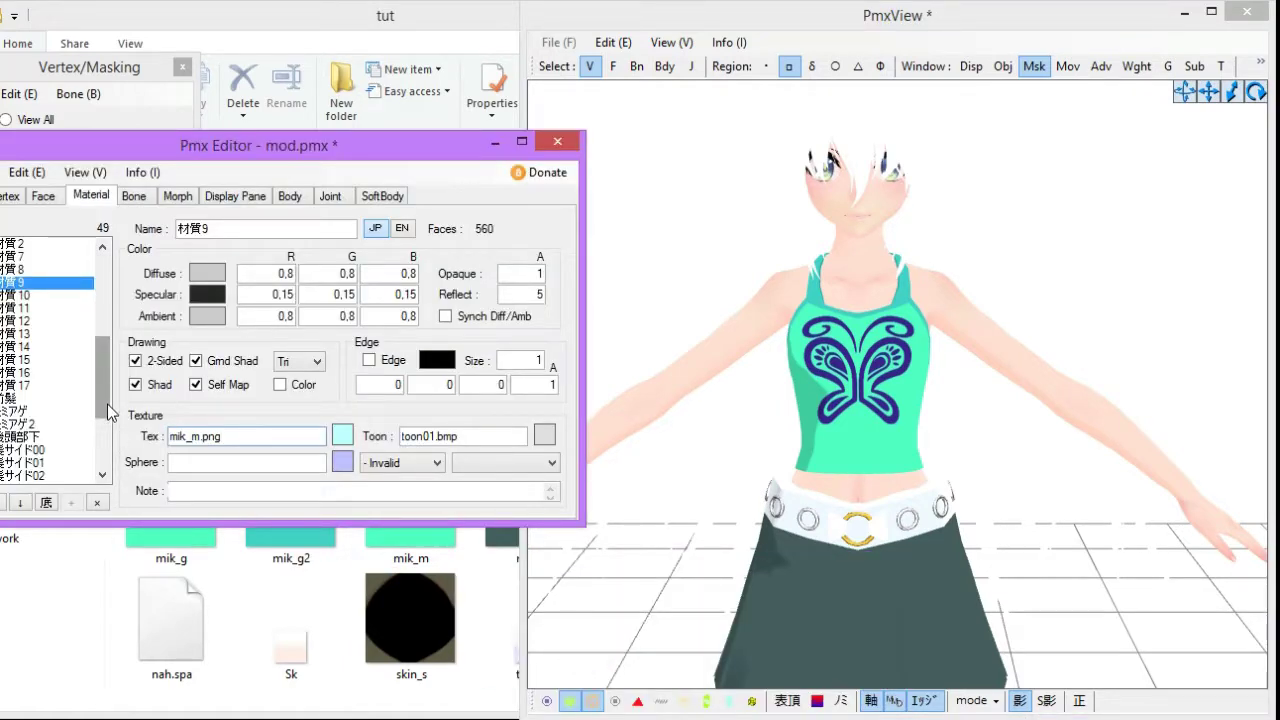
scroll(110, 412, "down", 5)
left_click(26, 477)
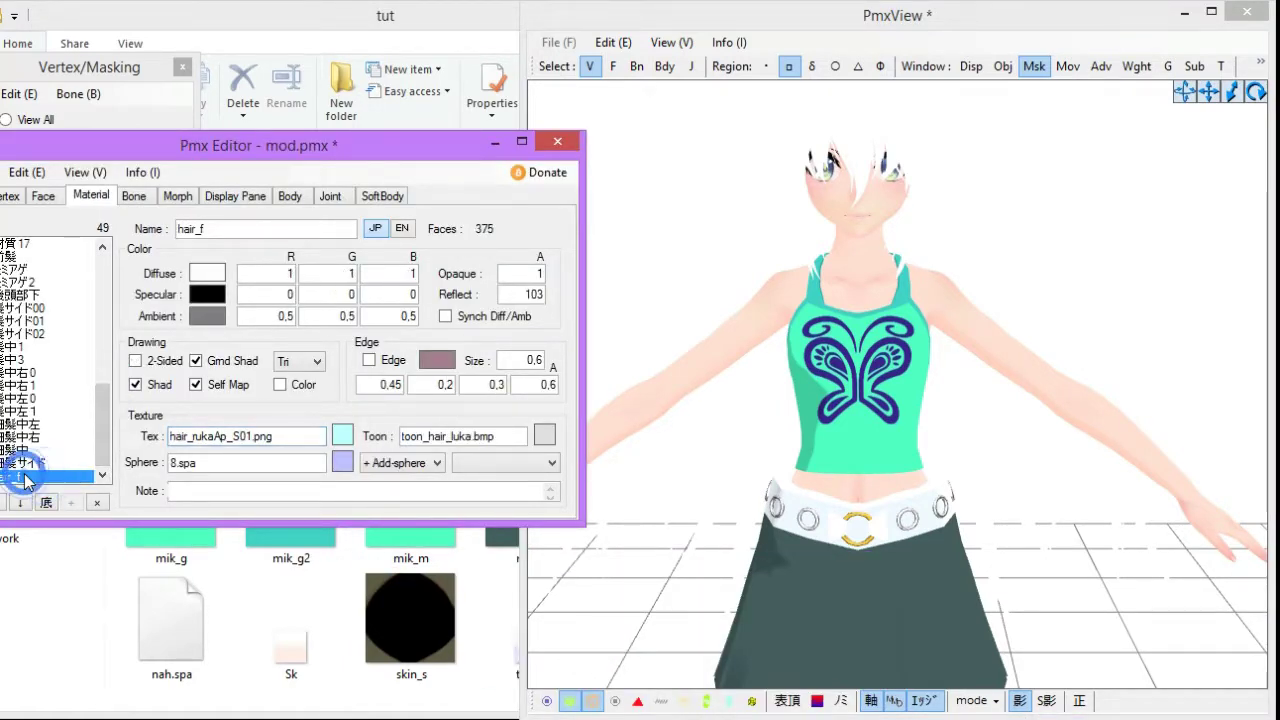
key("Up")
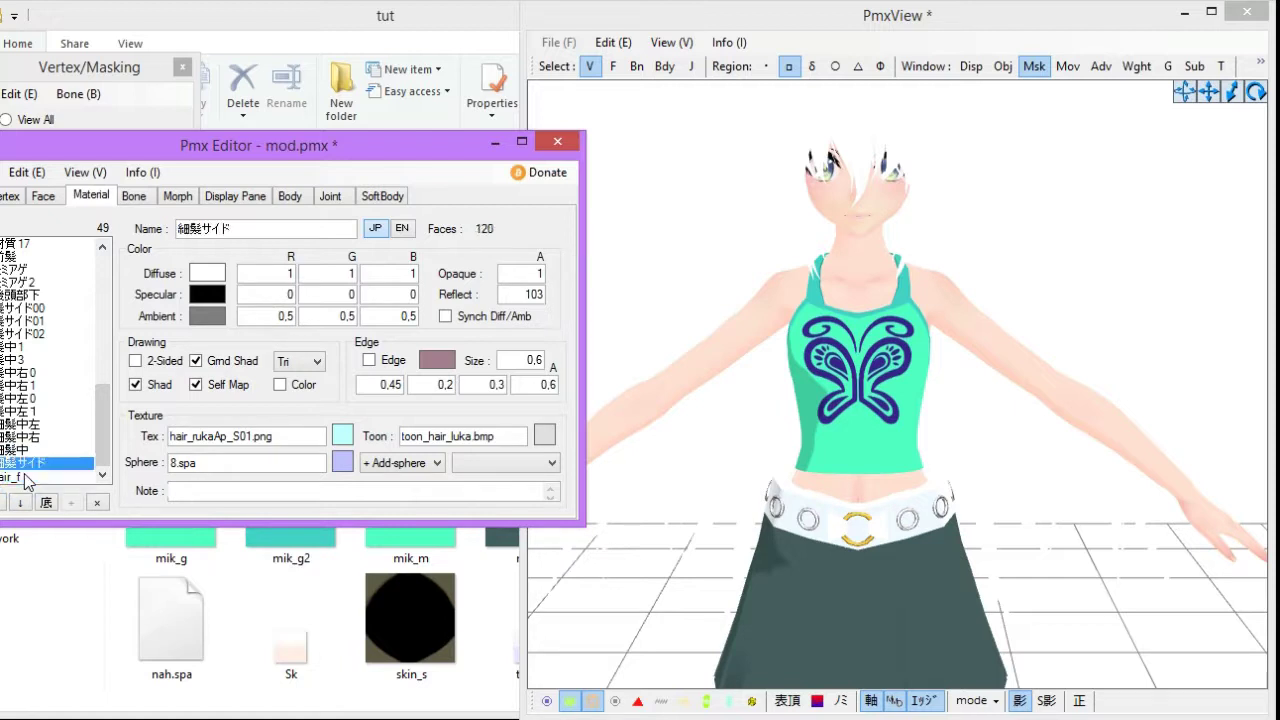
key("Up")
key("Up")
key("Up")
key("Up")
key("Up")
key("Up")
key("Up")
key("Up")
key("Up")
key("Up")
key("Up")
key("Up")
key("Up")
key("Up")
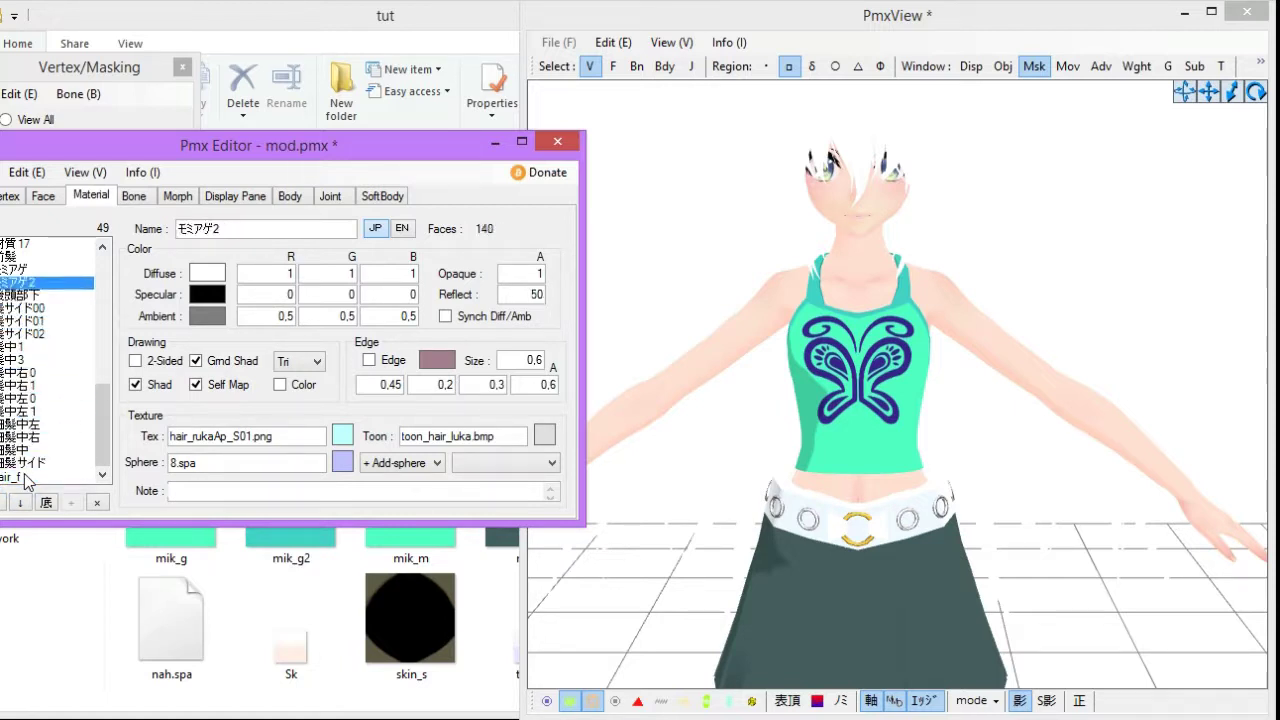
key("Up")
key("Up")
key("Down")
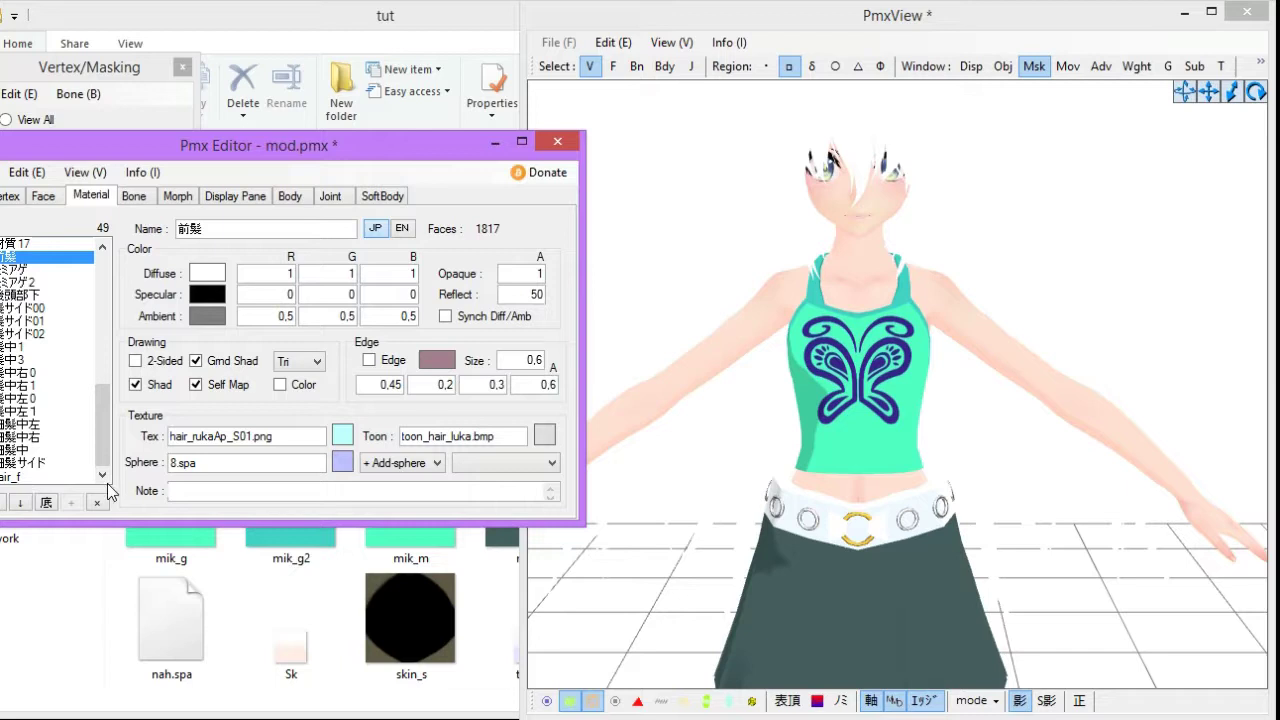
Select hair materials 前髪 through hair_f and prefix their texture path with tex/
key("shift+Down")
key("shift+Down")
key("shift+Down")
key("shift+Down")
key("shift+Down")
key("shift+Down")
key("shift+Down")
key("shift+Down")
key("shift+Down")
key("shift+Down")
key("shift+Down")
key("shift+Down")
key("shift+Down")
key("shift+Down")
key("shift+Down")
key("shift+Down")
key("shift+Down")
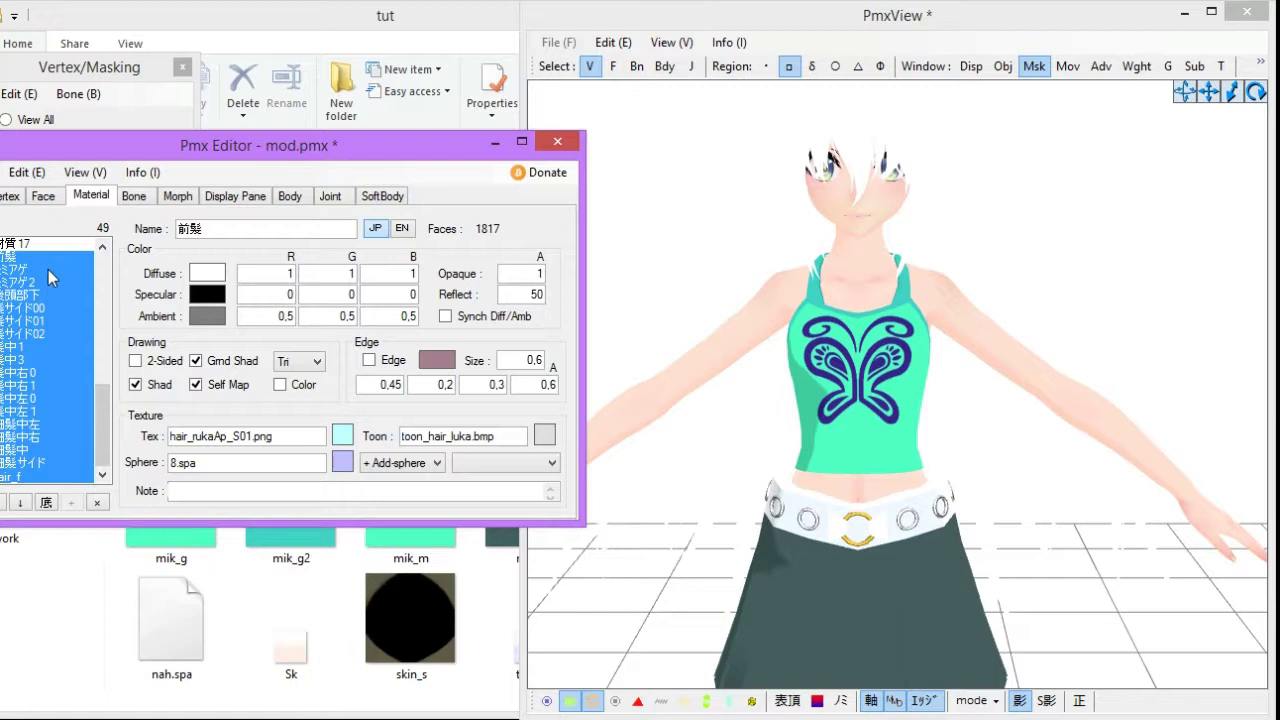
left_click(170, 432)
type("tex")
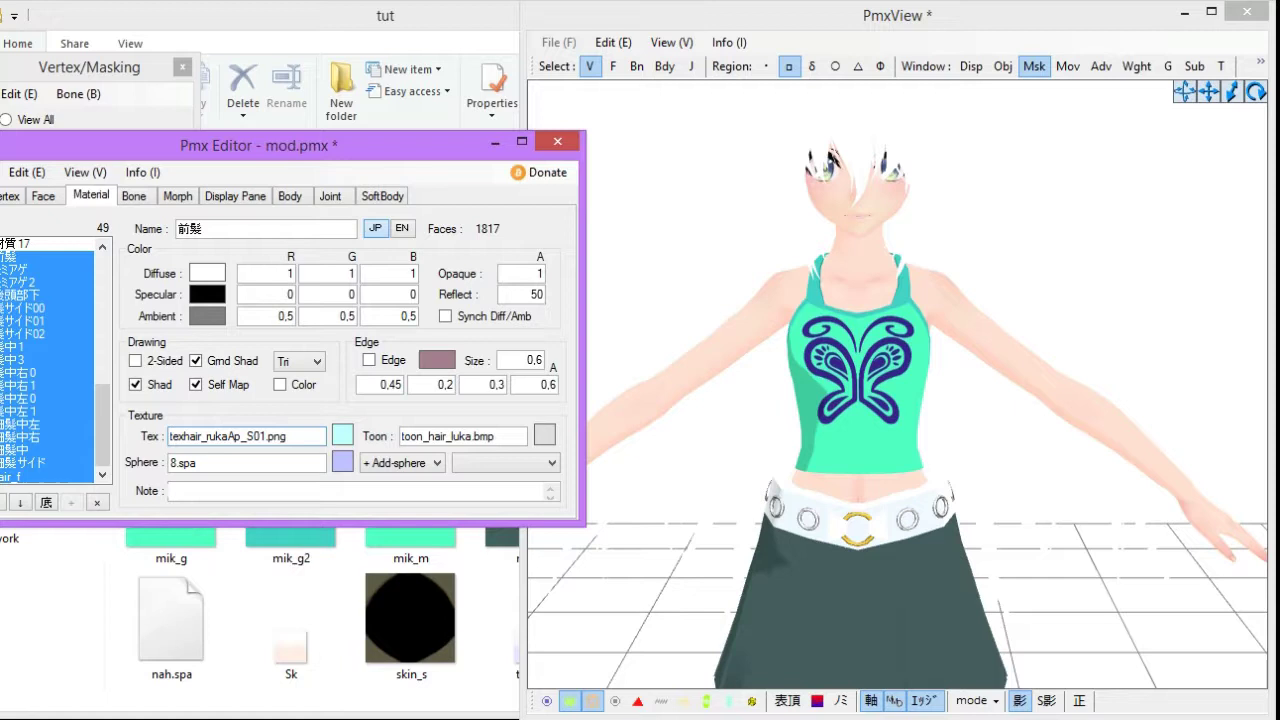
type("/")
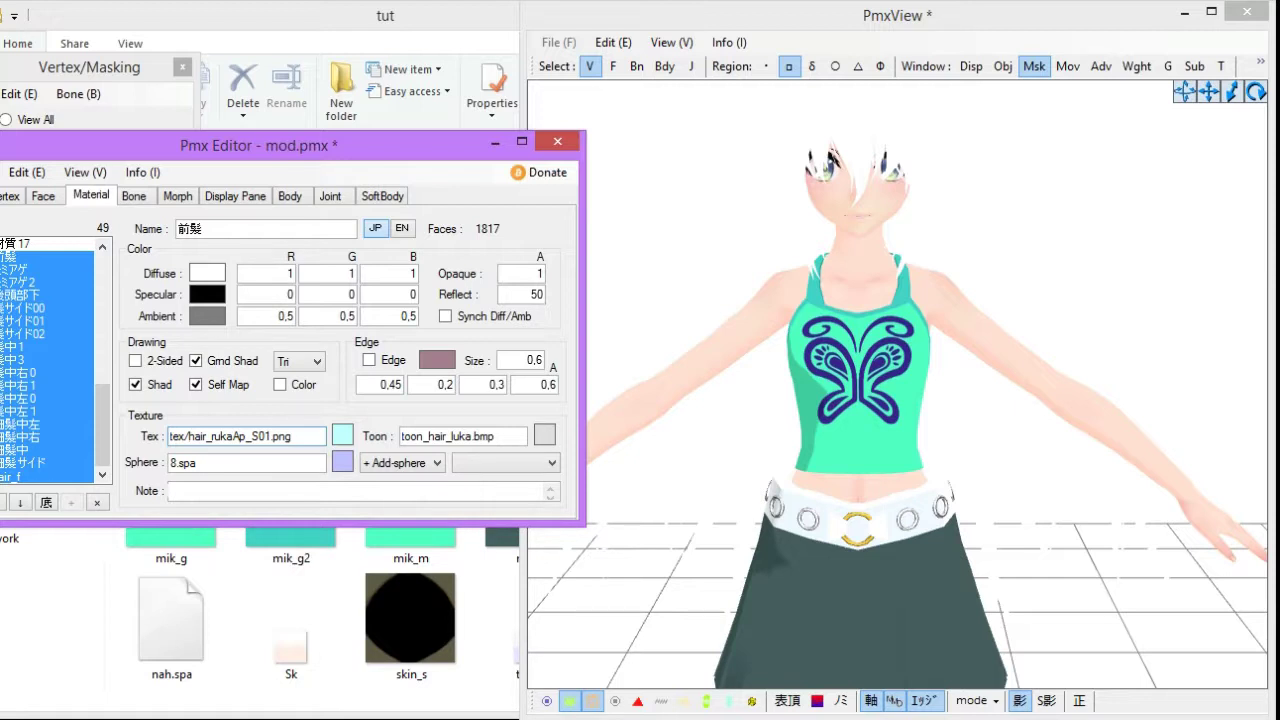
Check the pink textured hair in the viewer, then select the body material at the list top
left_click(626, 543)
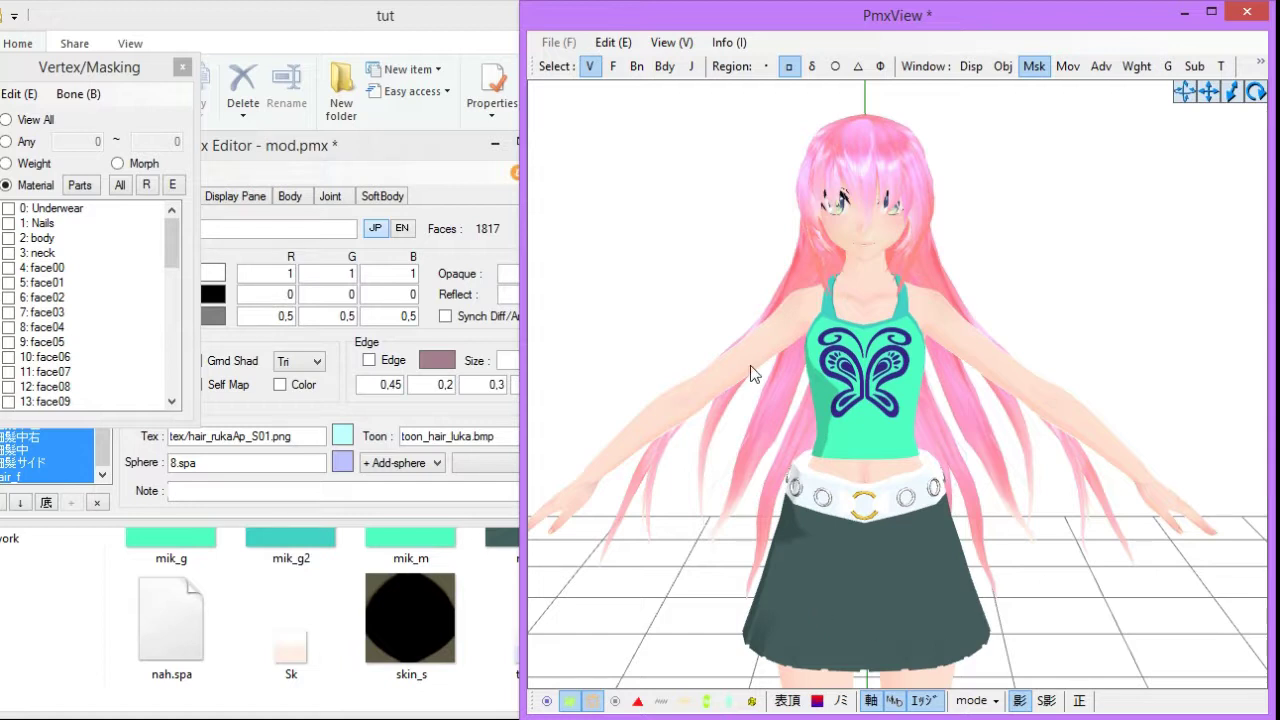
left_click(612, 290)
left_click(102, 413)
left_click_drag(102, 413, 102, 285)
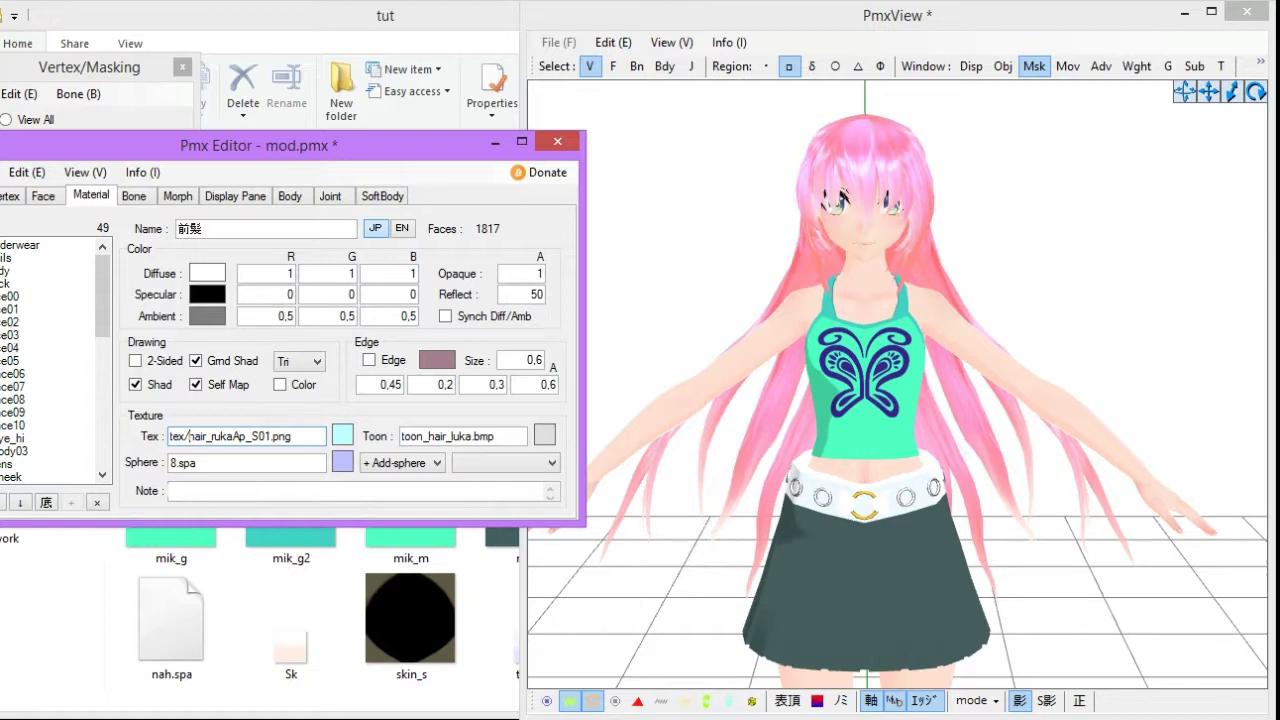
left_click(5, 270)
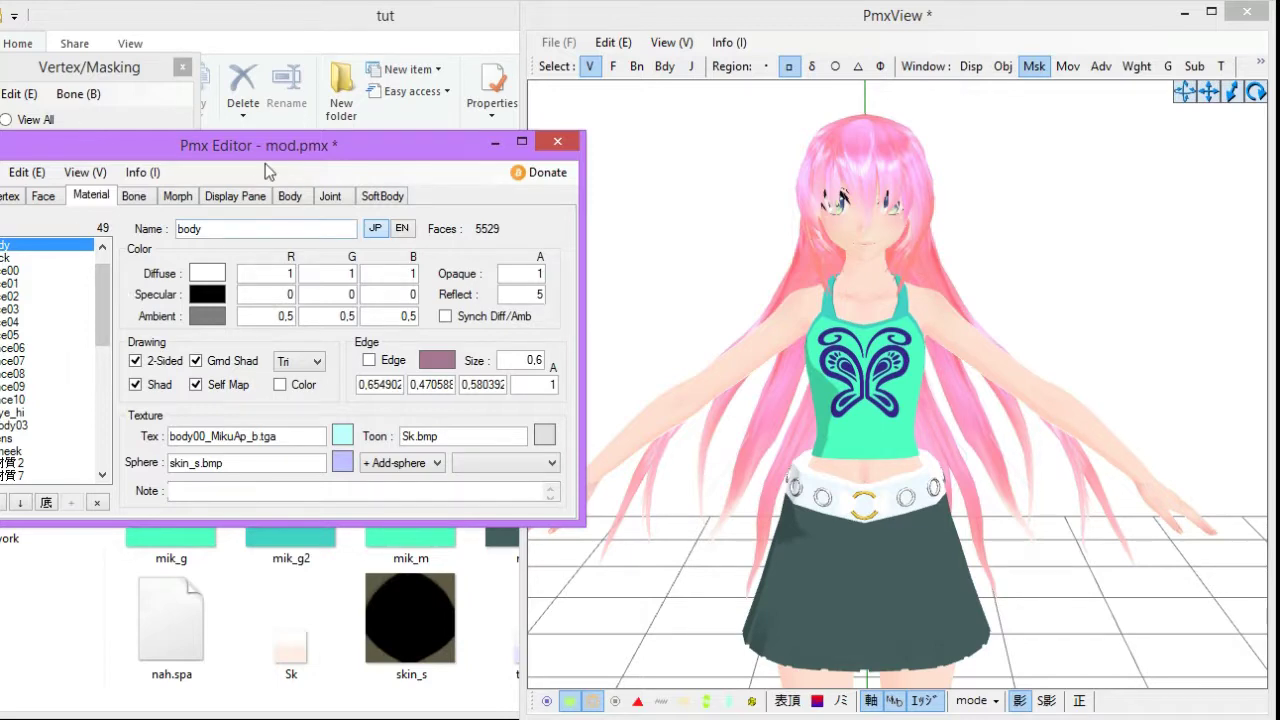
Move the editor aside and compare the body's sphere name skin_s.bmp with the folder's texture files
left_click_drag(293, 144, 470, 136)
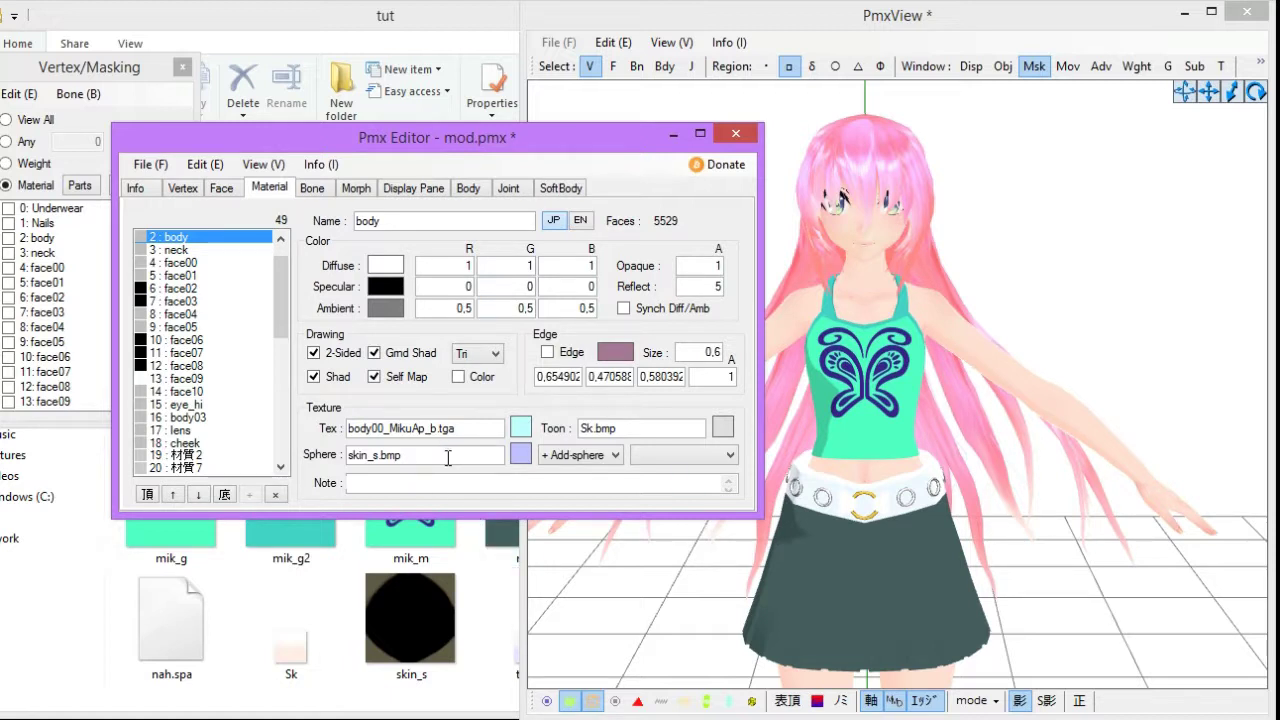
left_click_drag(443, 456, 240, 458)
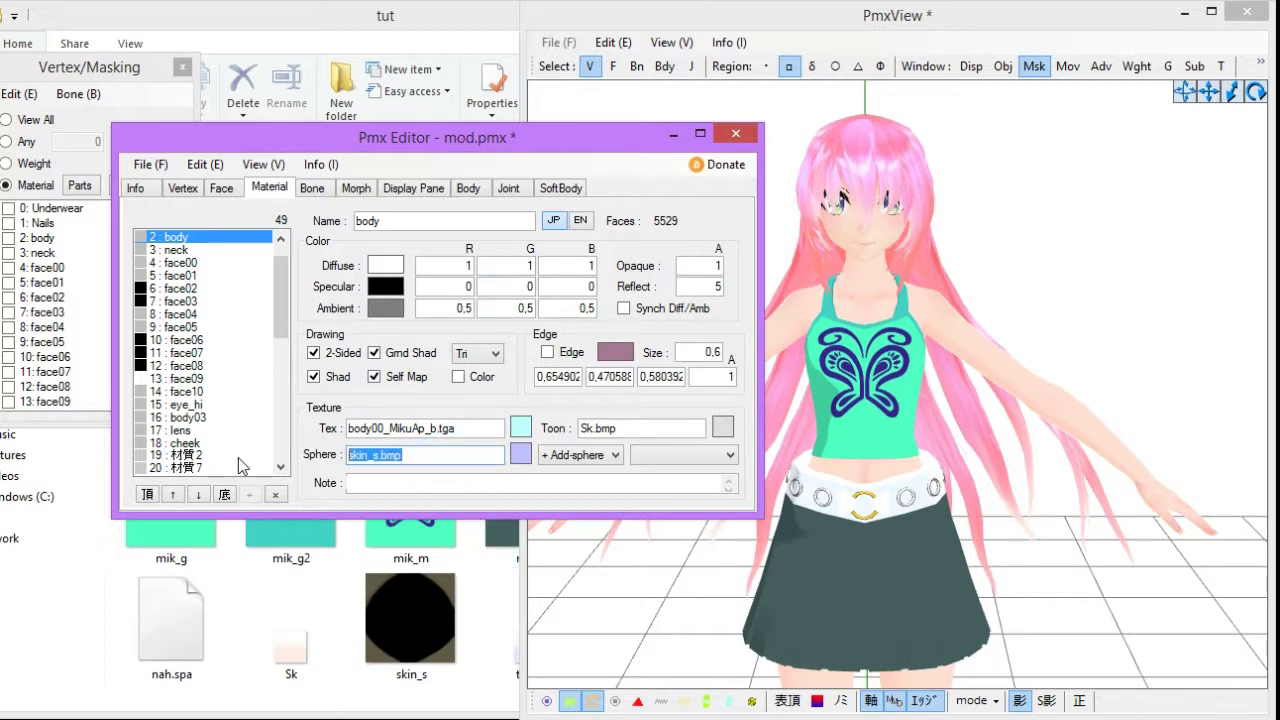
left_click(370, 456)
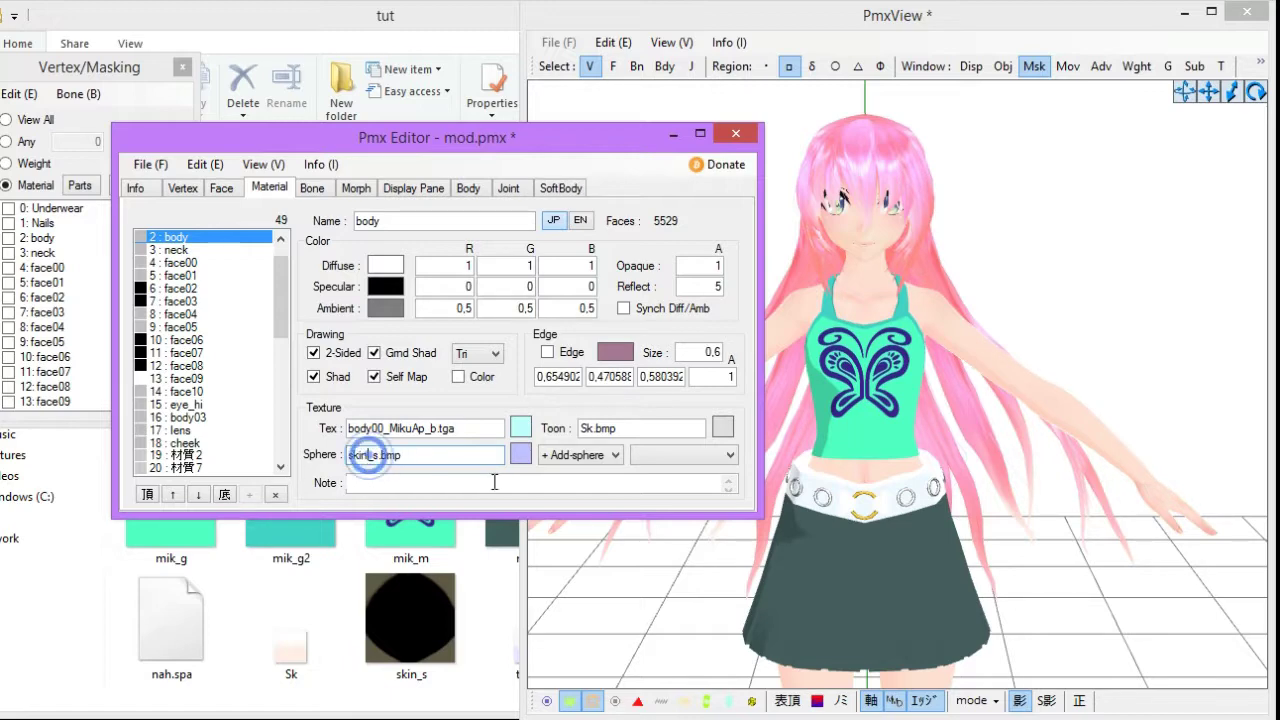
left_click(474, 562)
key("alt+Tab")
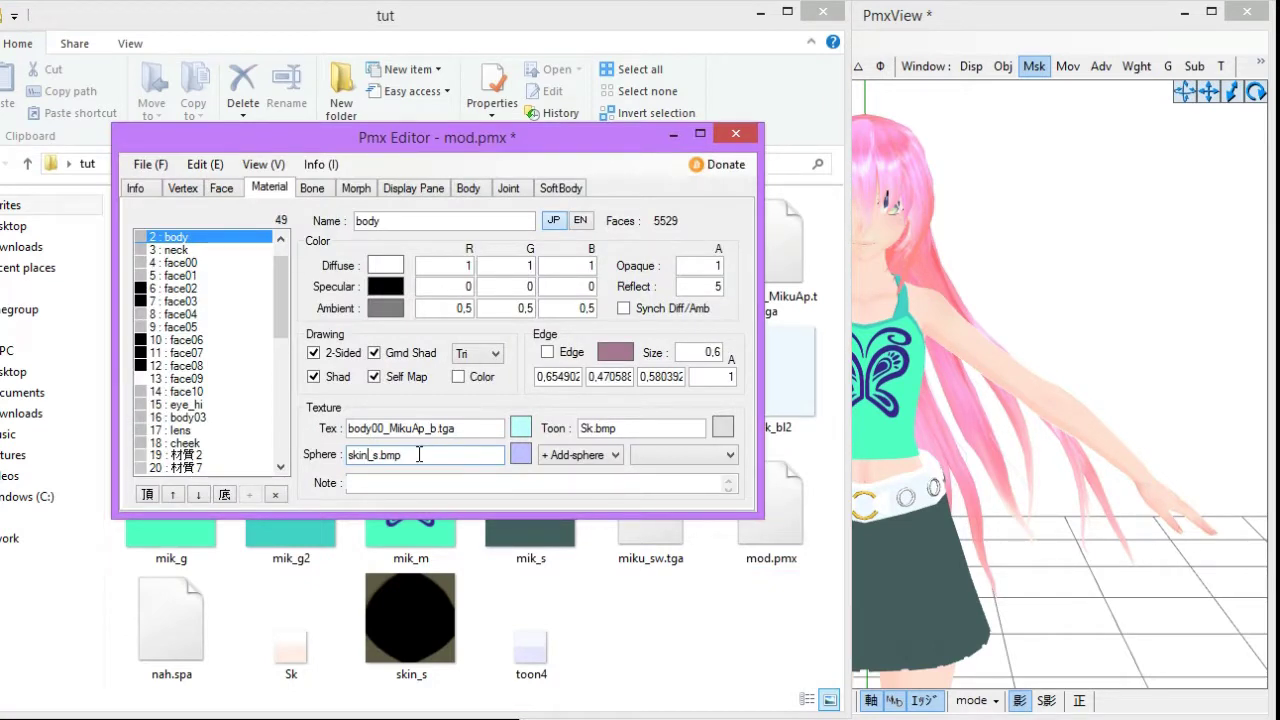
left_click(613, 602)
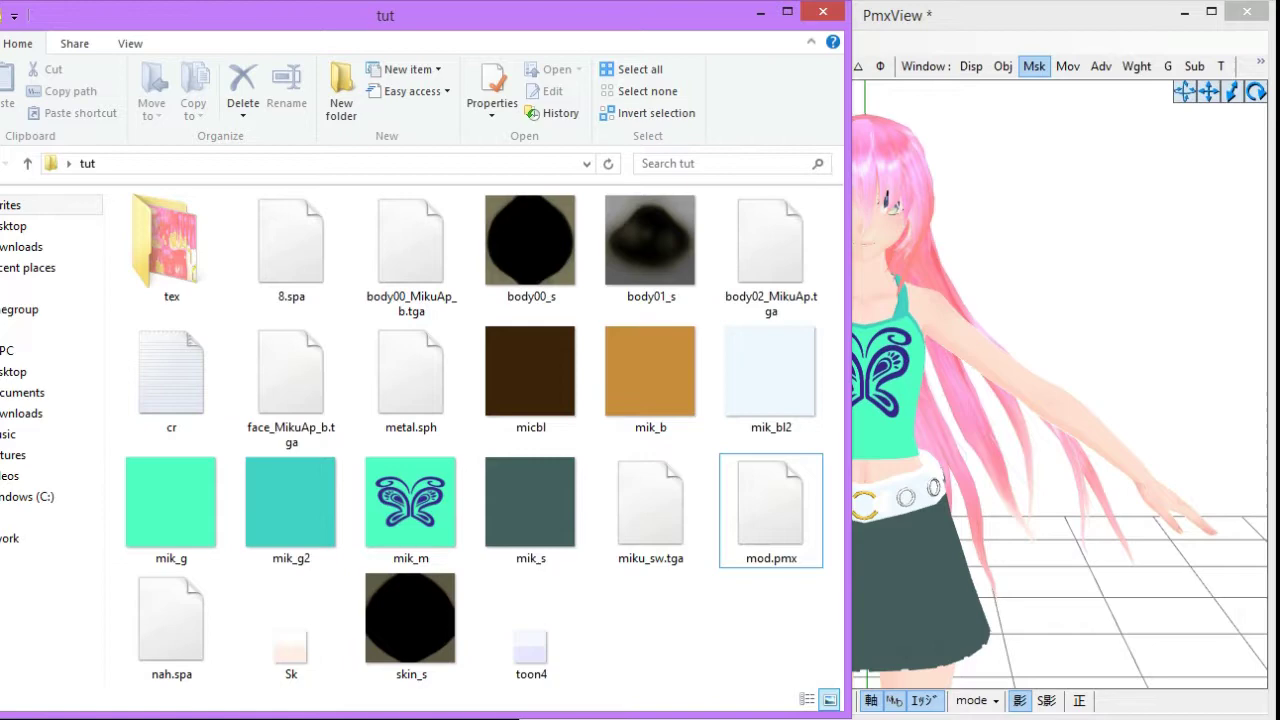
mouse_move(622, 700)
left_click(586, 658)
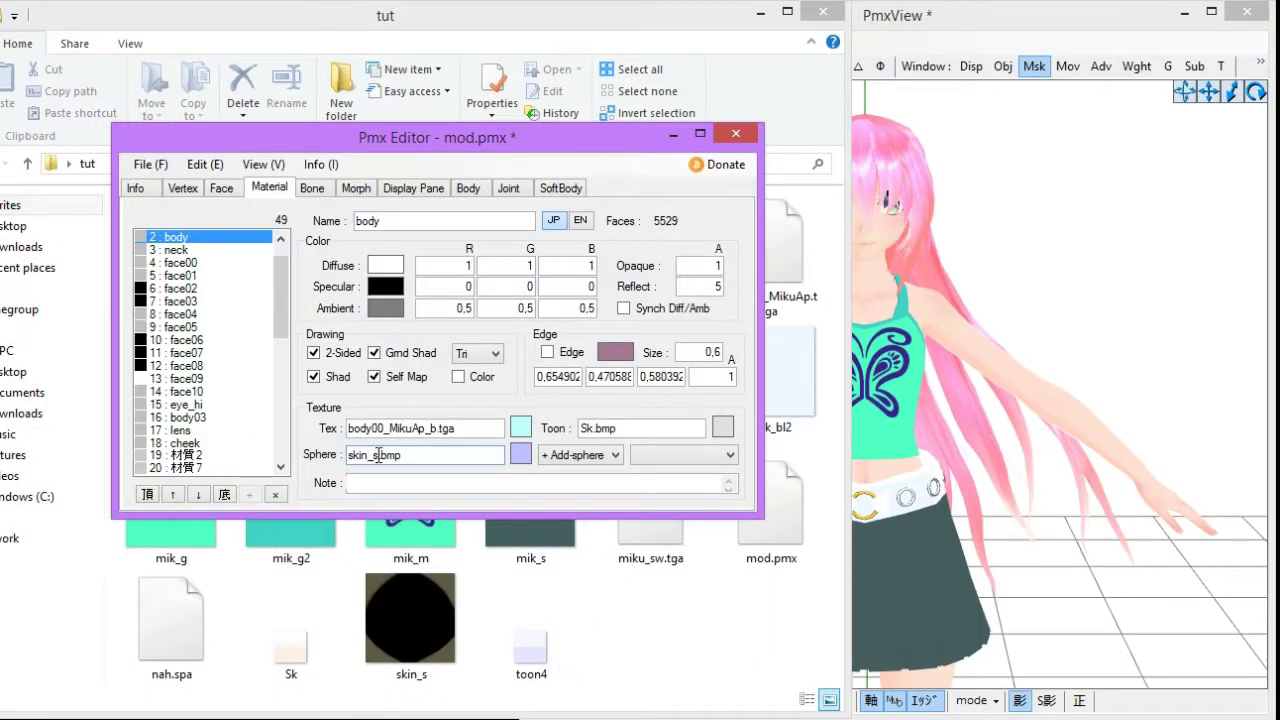
Replace skin_s with 1 so the body sphere map reads 1.bmp
double_click(370, 455)
key("BackSpace")
type("1")
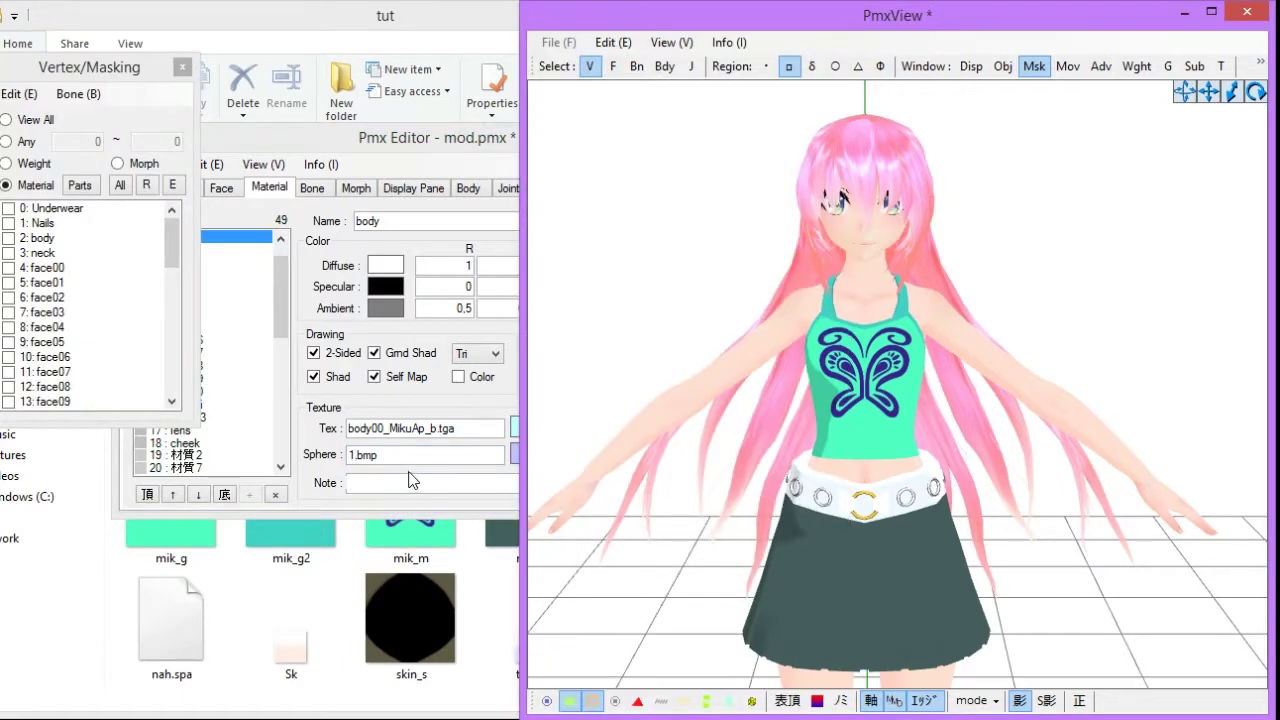
left_click(414, 472)
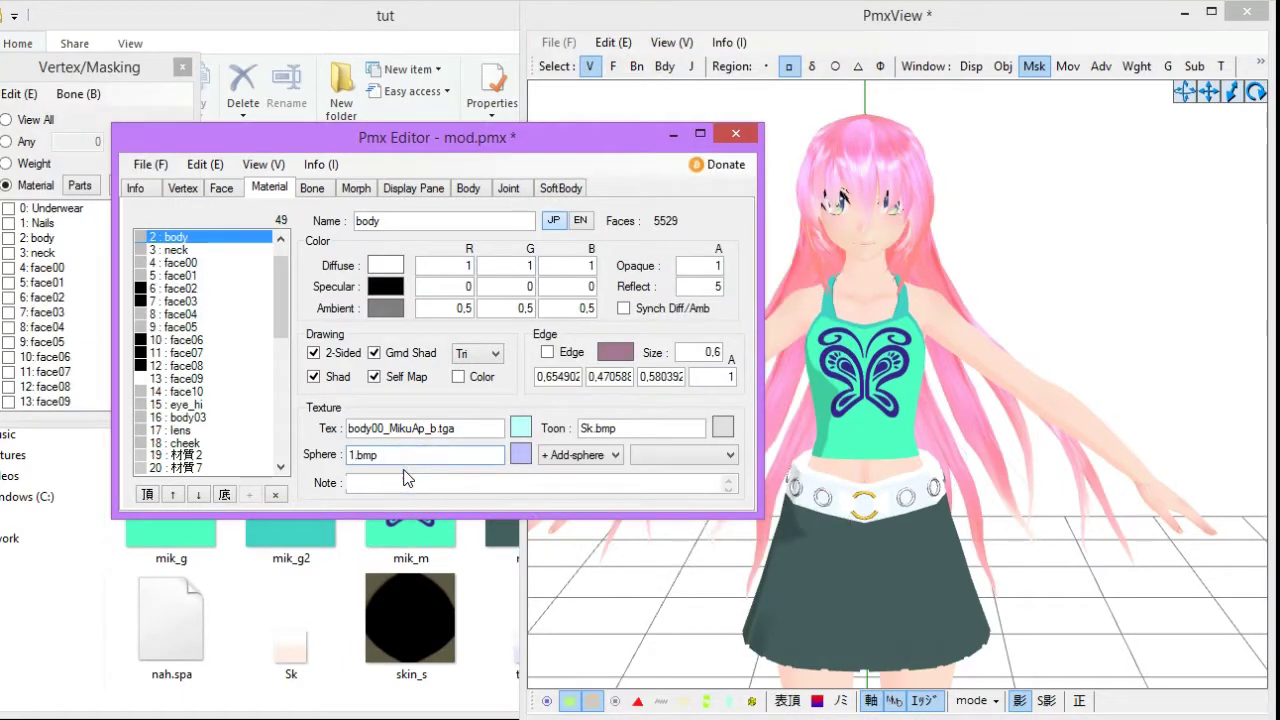
Look through the sphere blending modes and leave the body material on Add-sphere
left_click(548, 462)
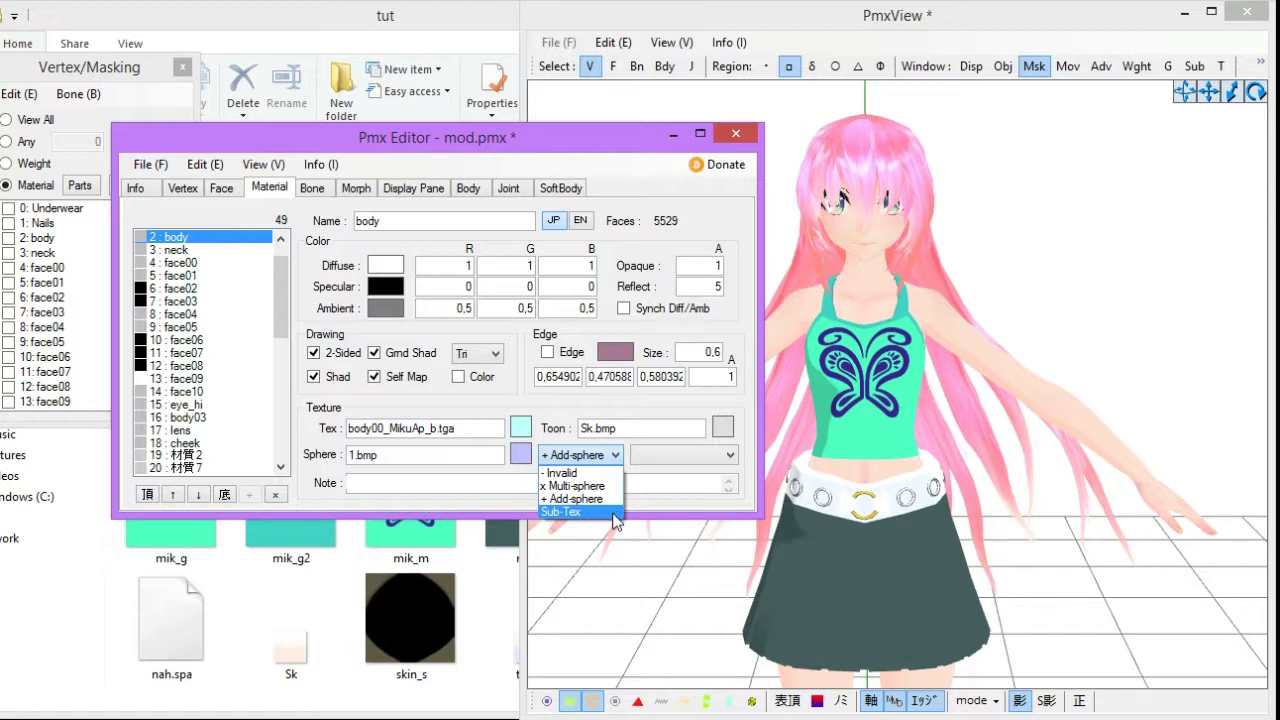
left_click(586, 456)
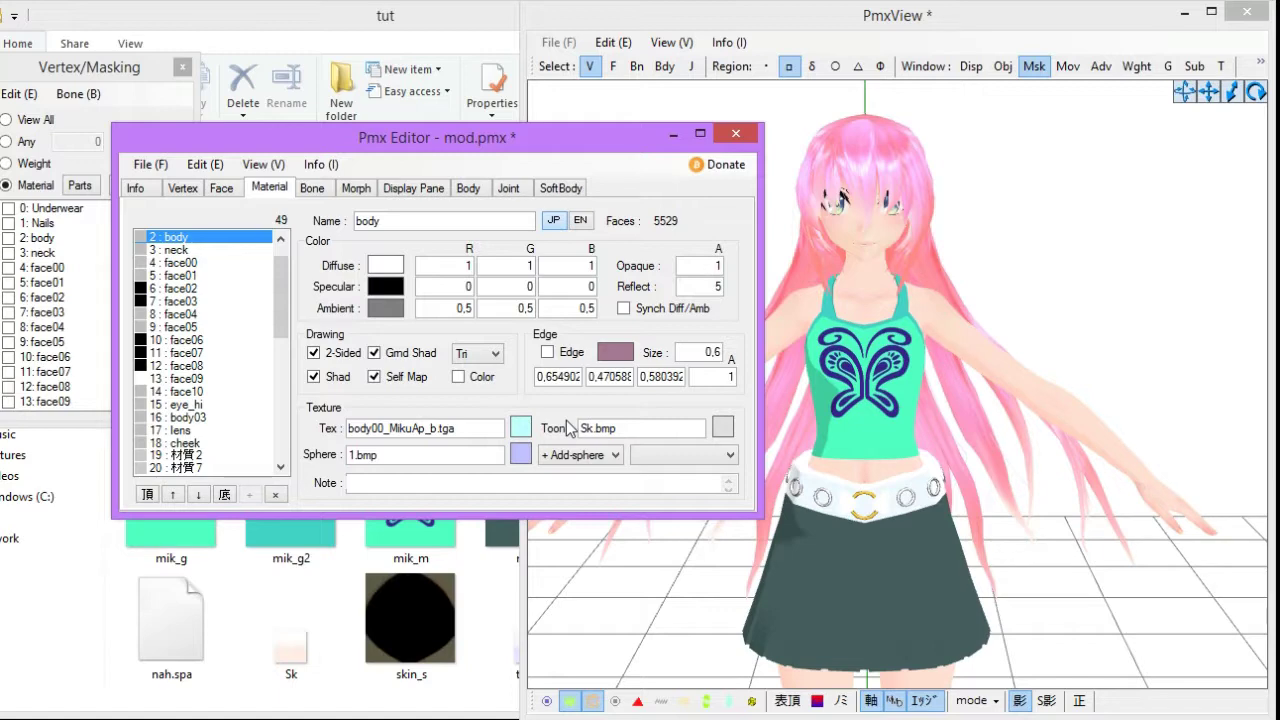
Return to the body material in the editor and open its sphere-mode dropdown
key("alt+Tab")
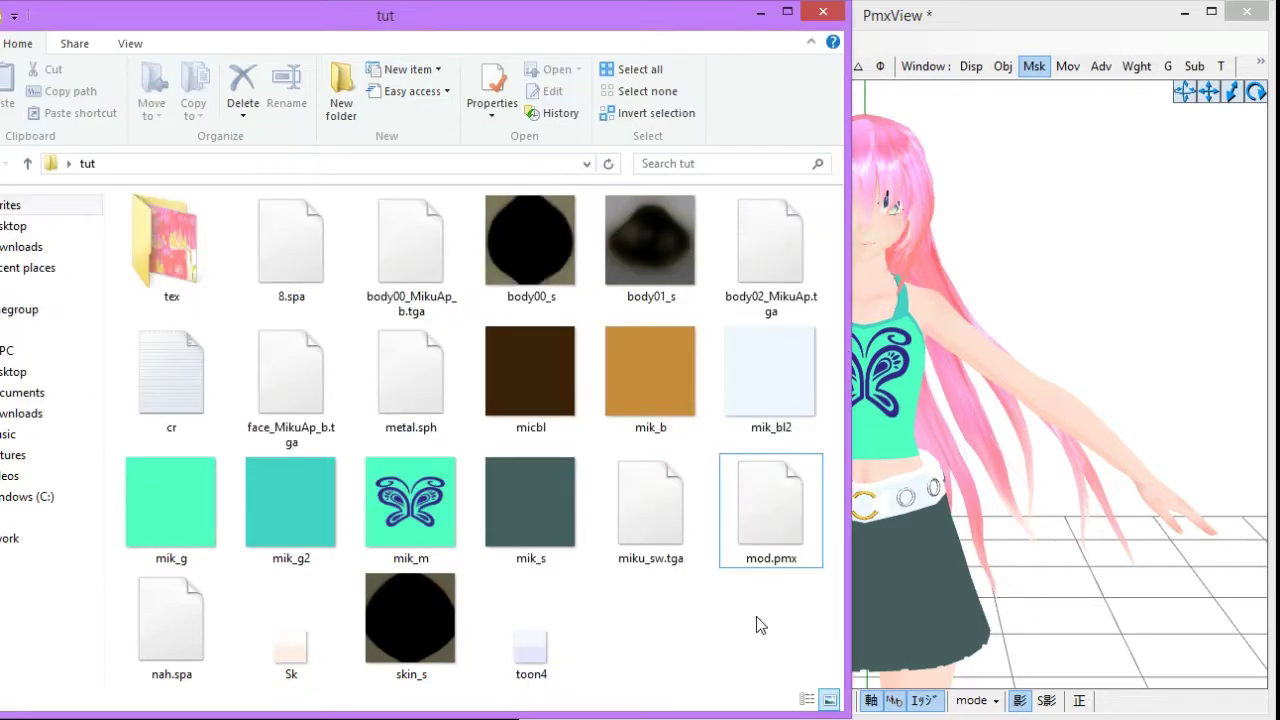
left_click(668, 683)
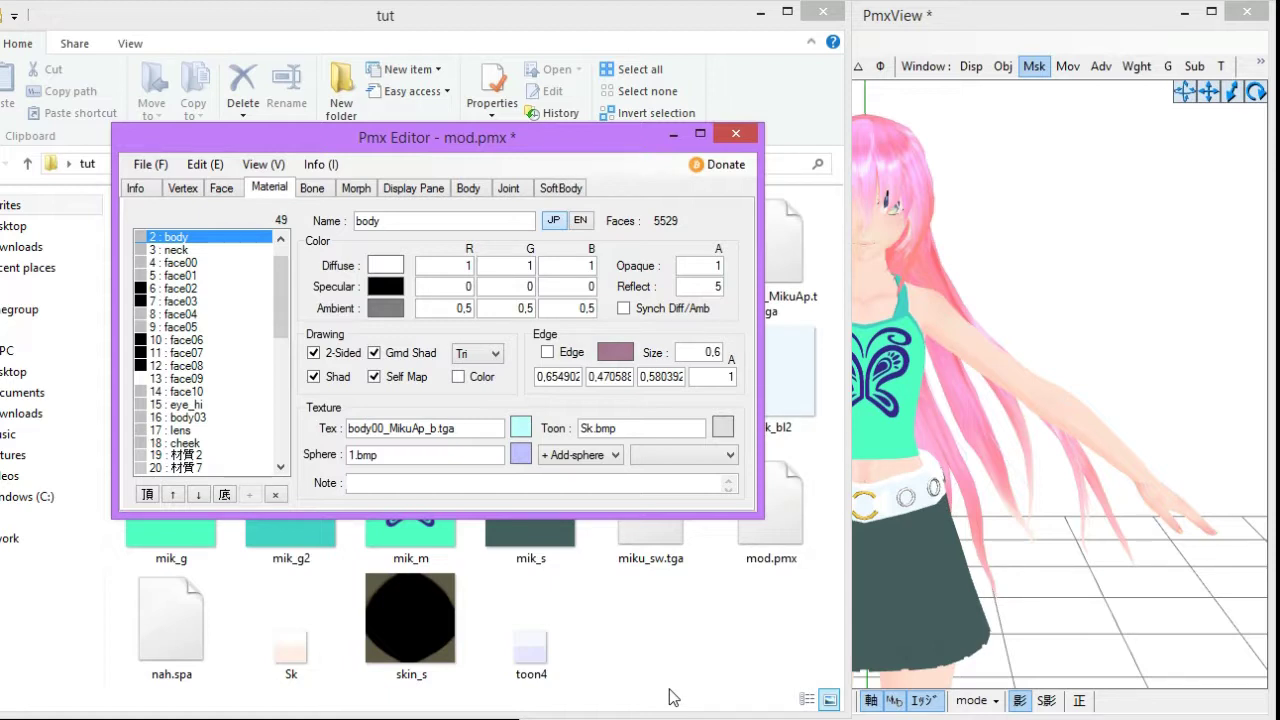
left_click(604, 458)
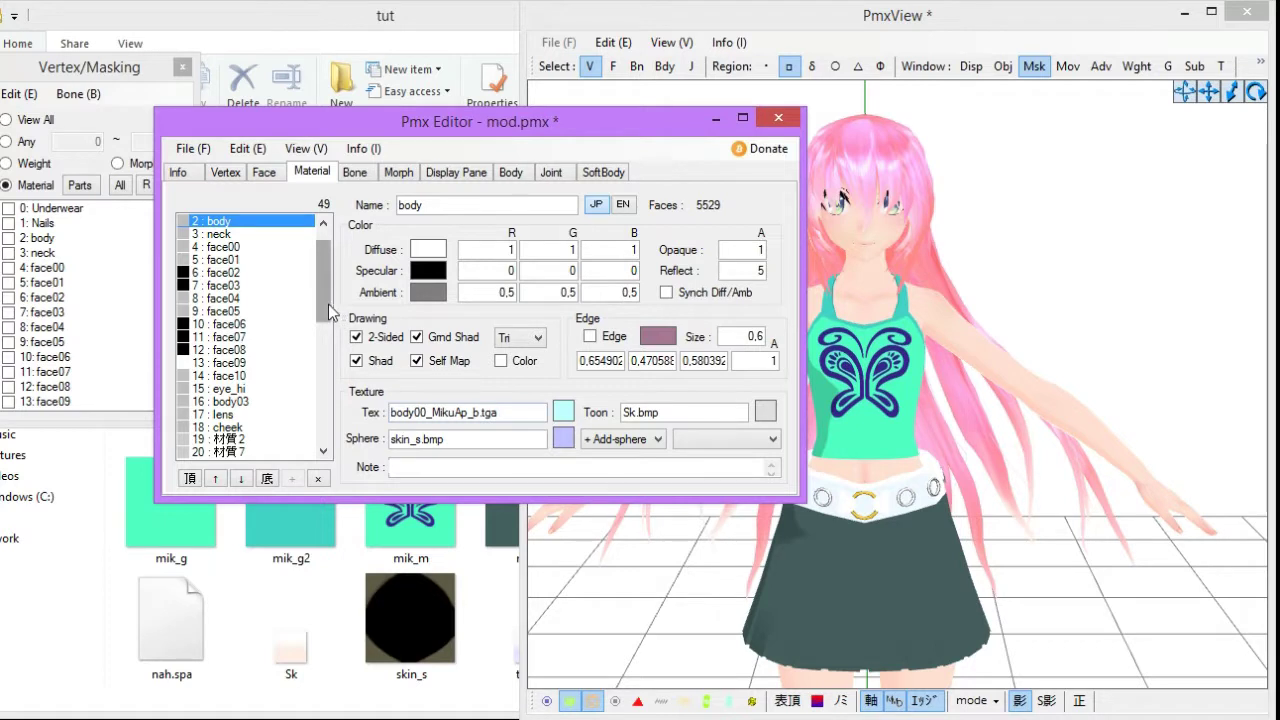
scroll(328, 304, "up", 1)
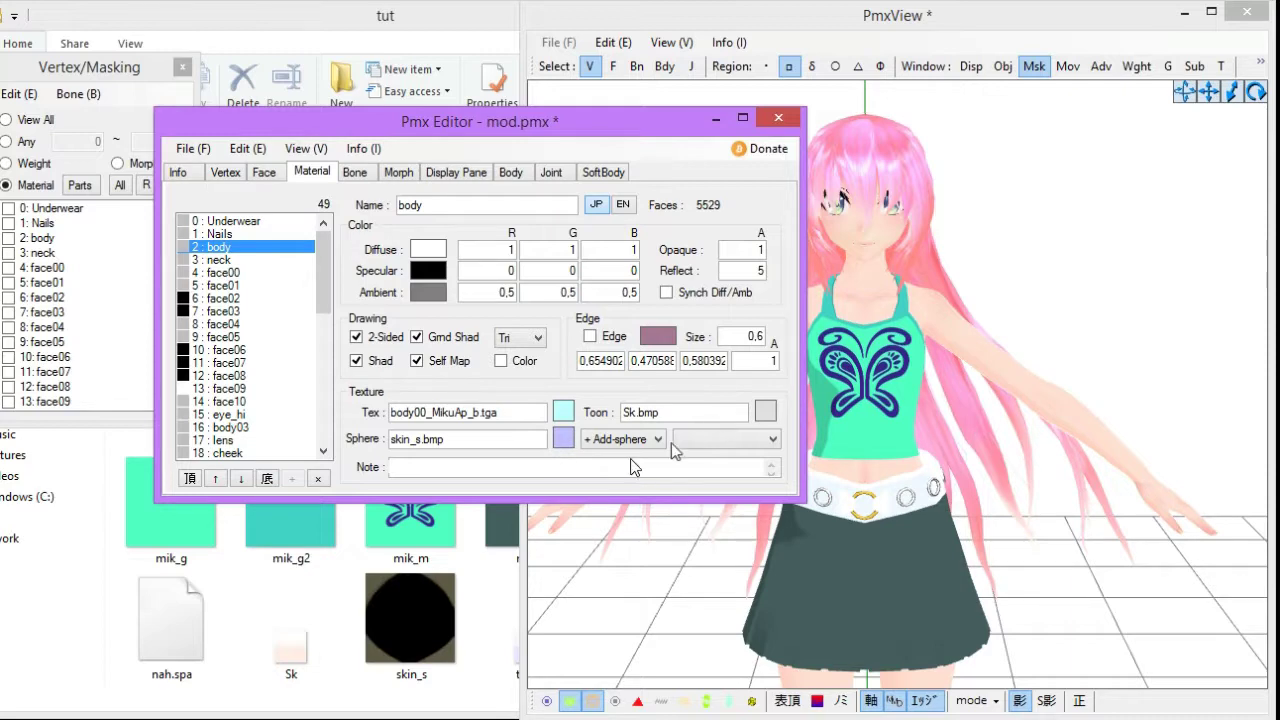
left_click_drag(466, 134, 776, 138)
Run File > PMX Info, scroll to the end, and select the duplicate rigid body warning (42,127)
left_click(503, 152)
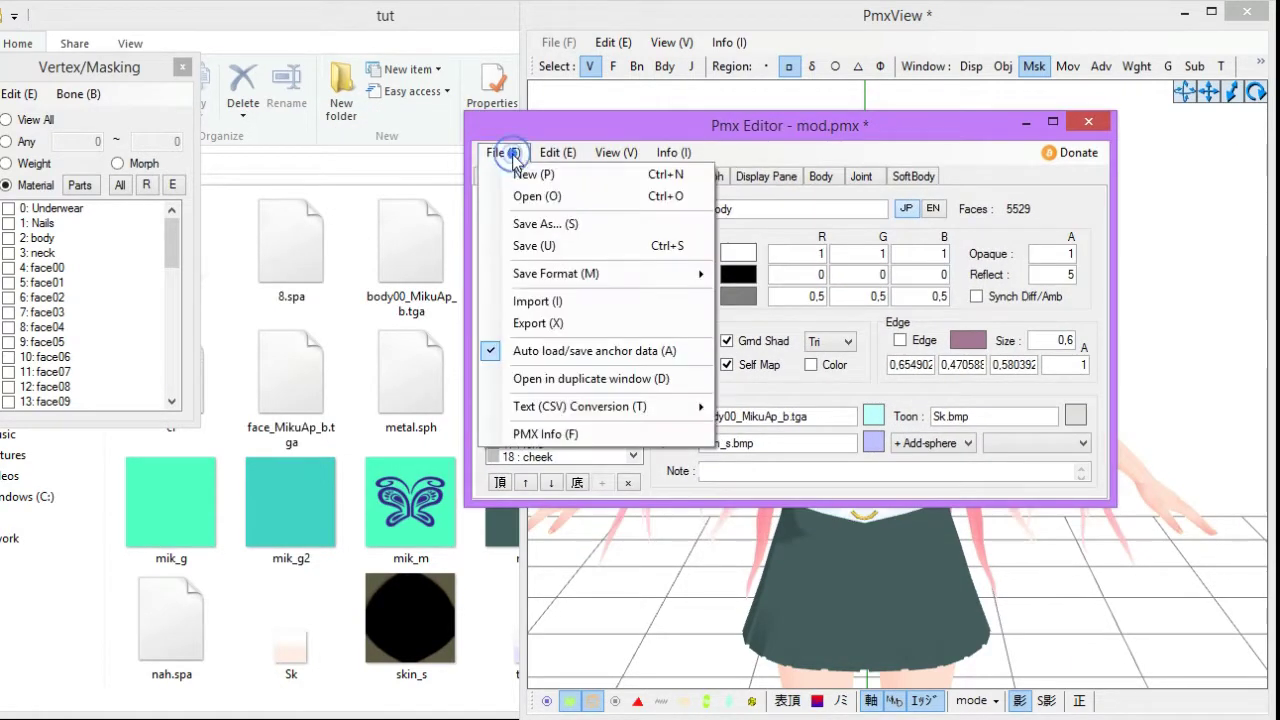
left_click(578, 434)
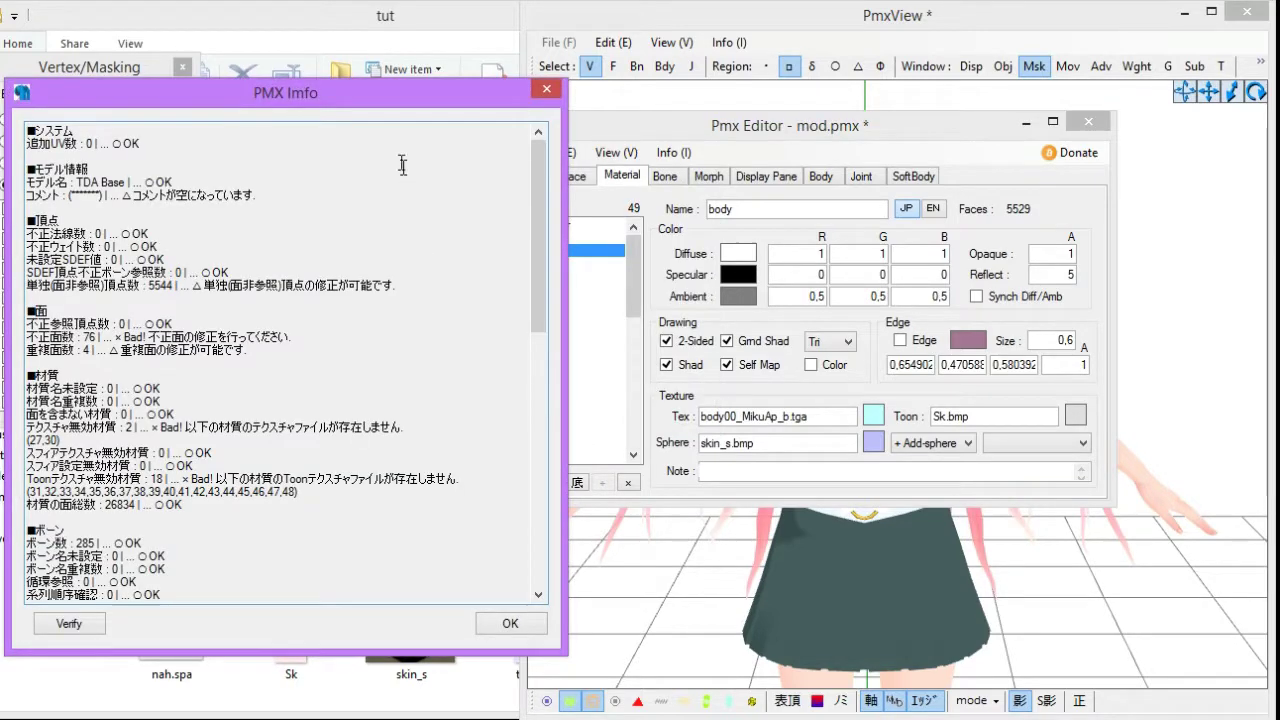
left_click_drag(360, 100, 889, 60)
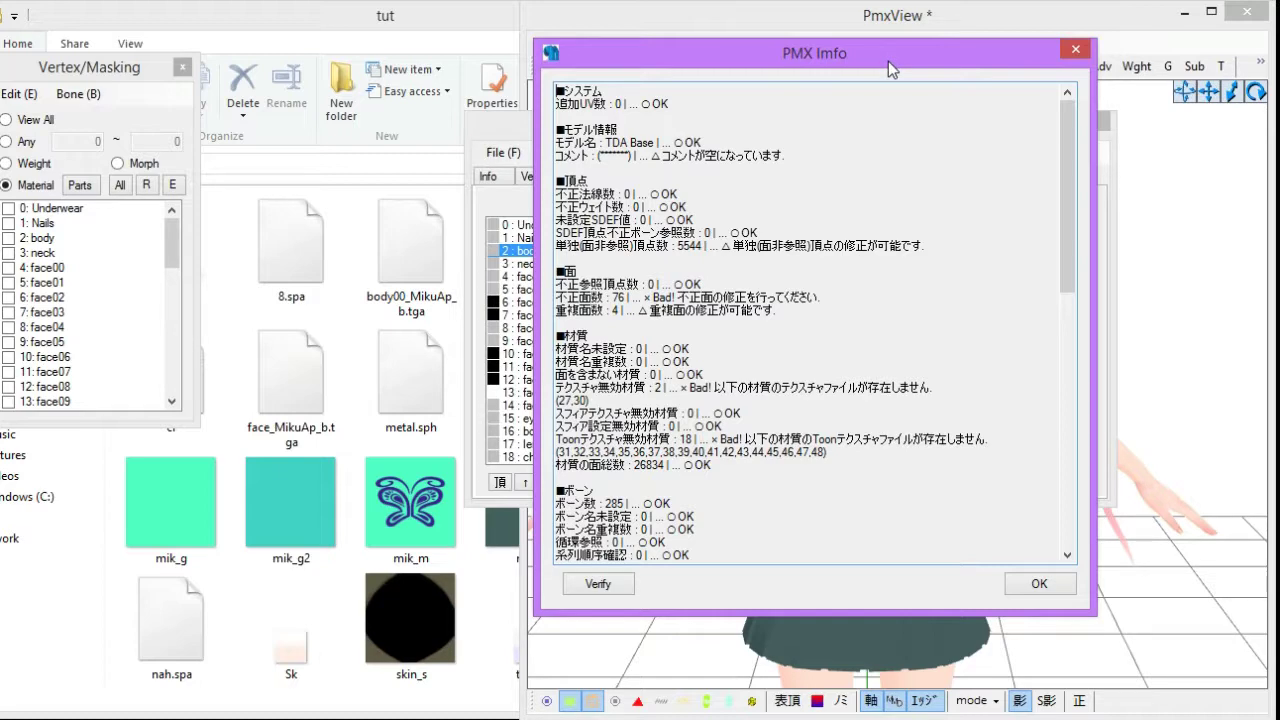
scroll(902, 314, "down", 14)
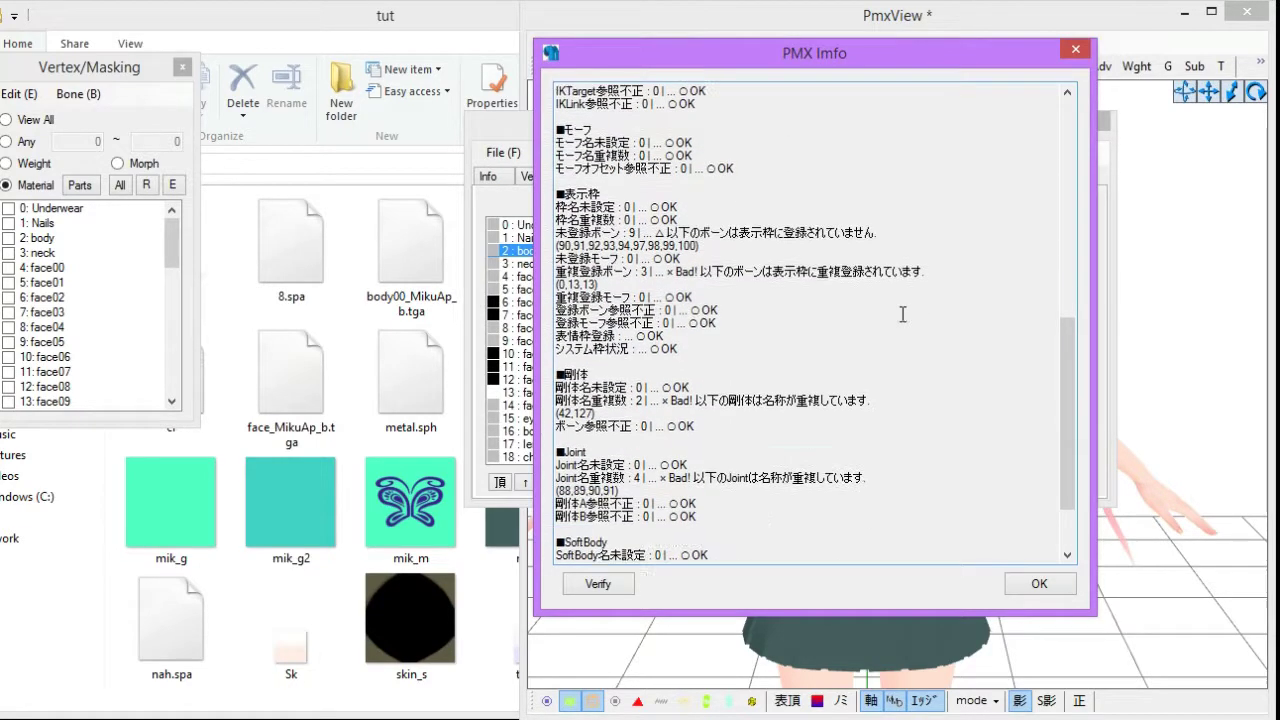
scroll(902, 314, "down", 3)
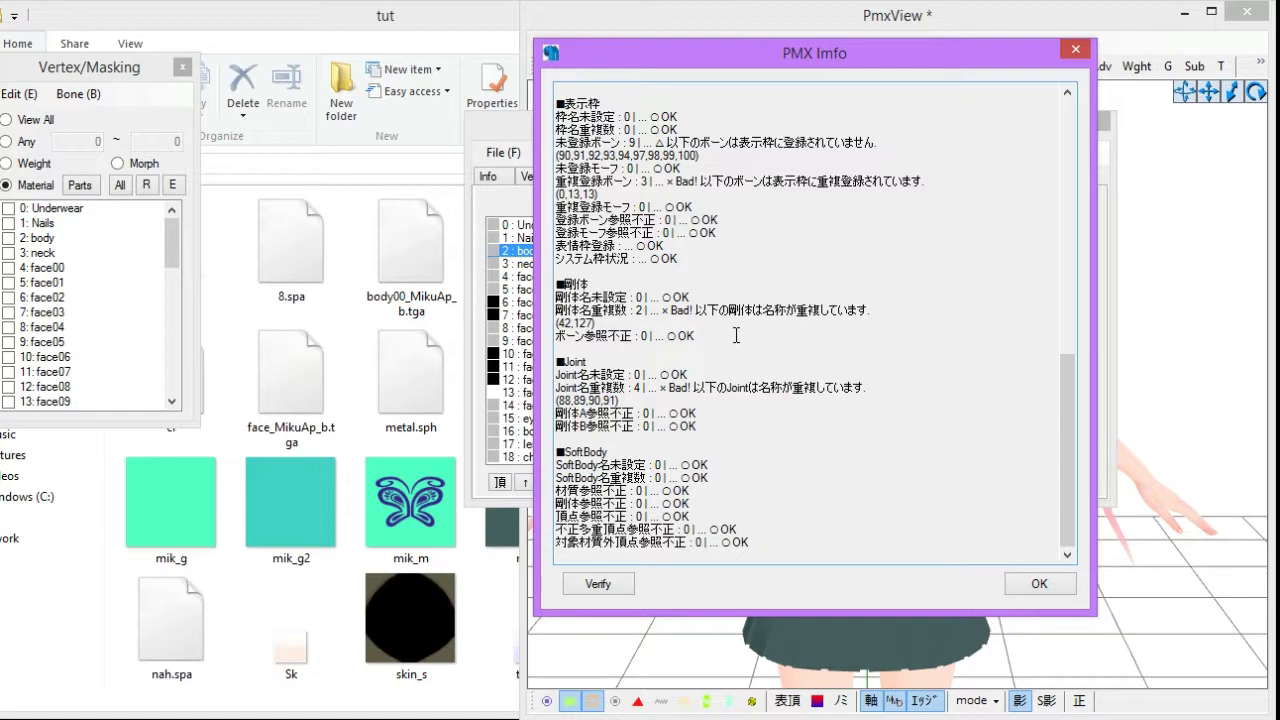
double_click(700, 311)
right_click(810, 312)
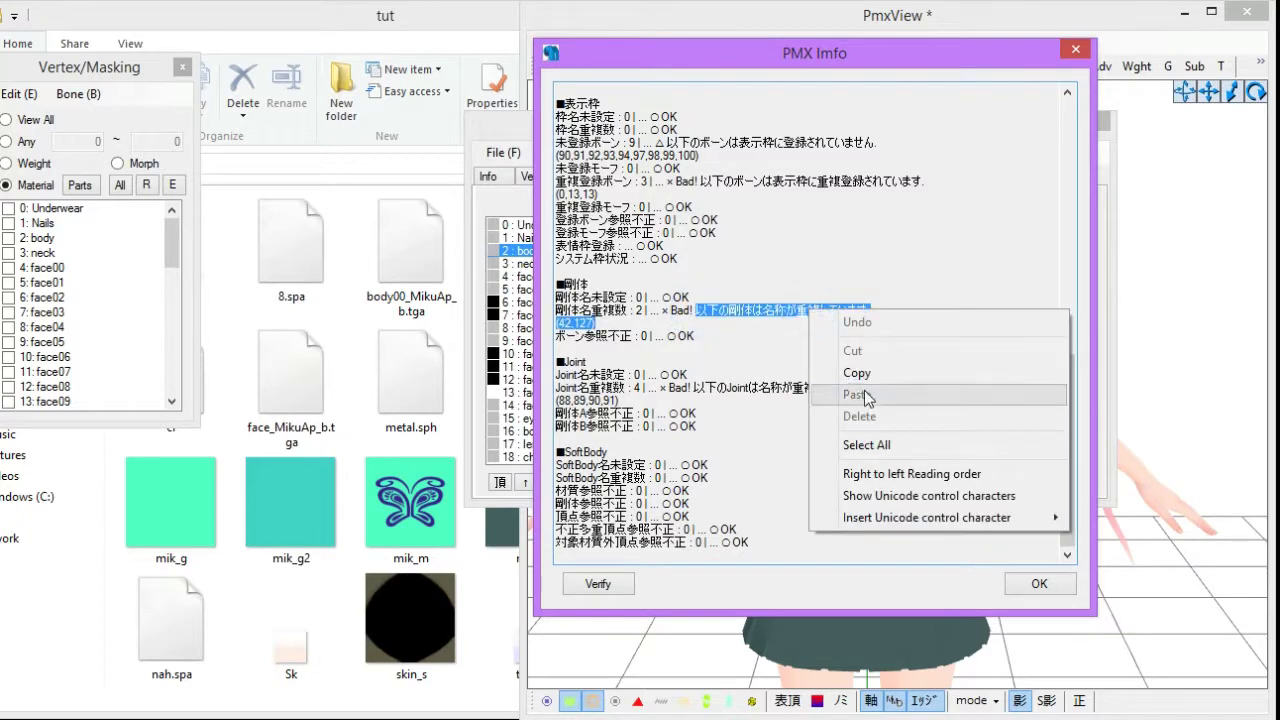
left_click(713, 298)
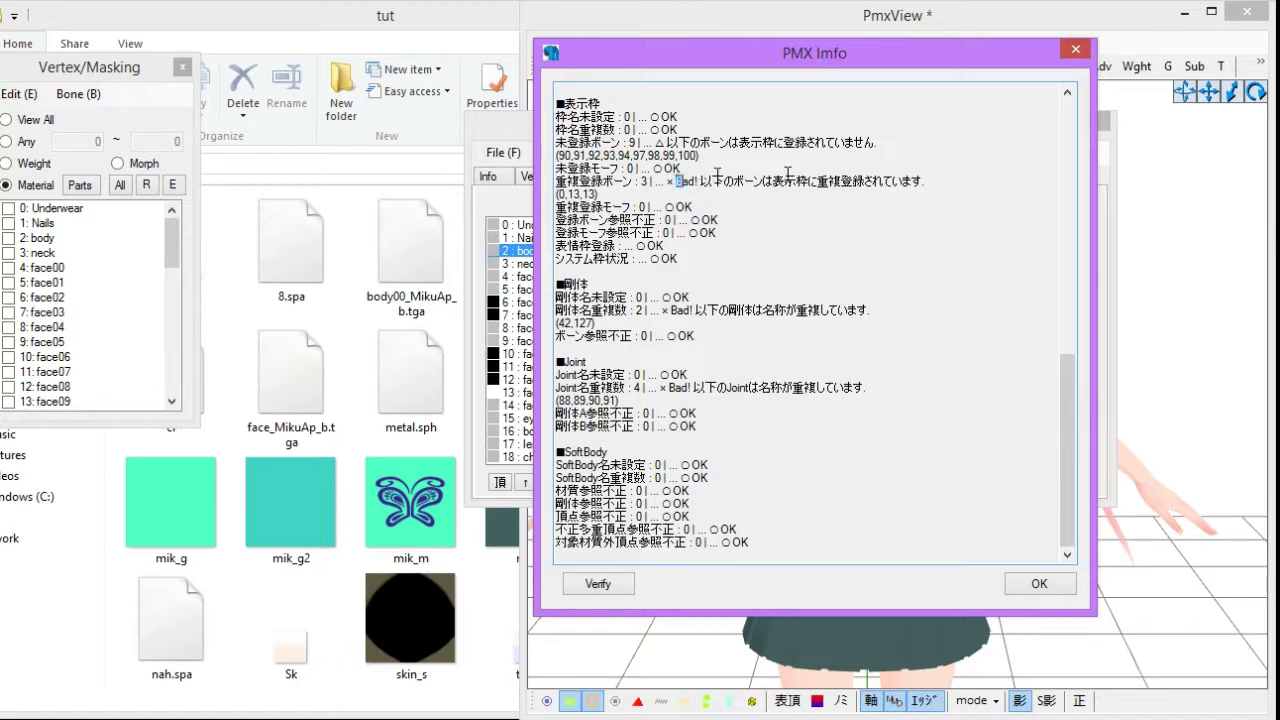
double_click(760, 194)
left_click_drag(700, 182, 953, 187)
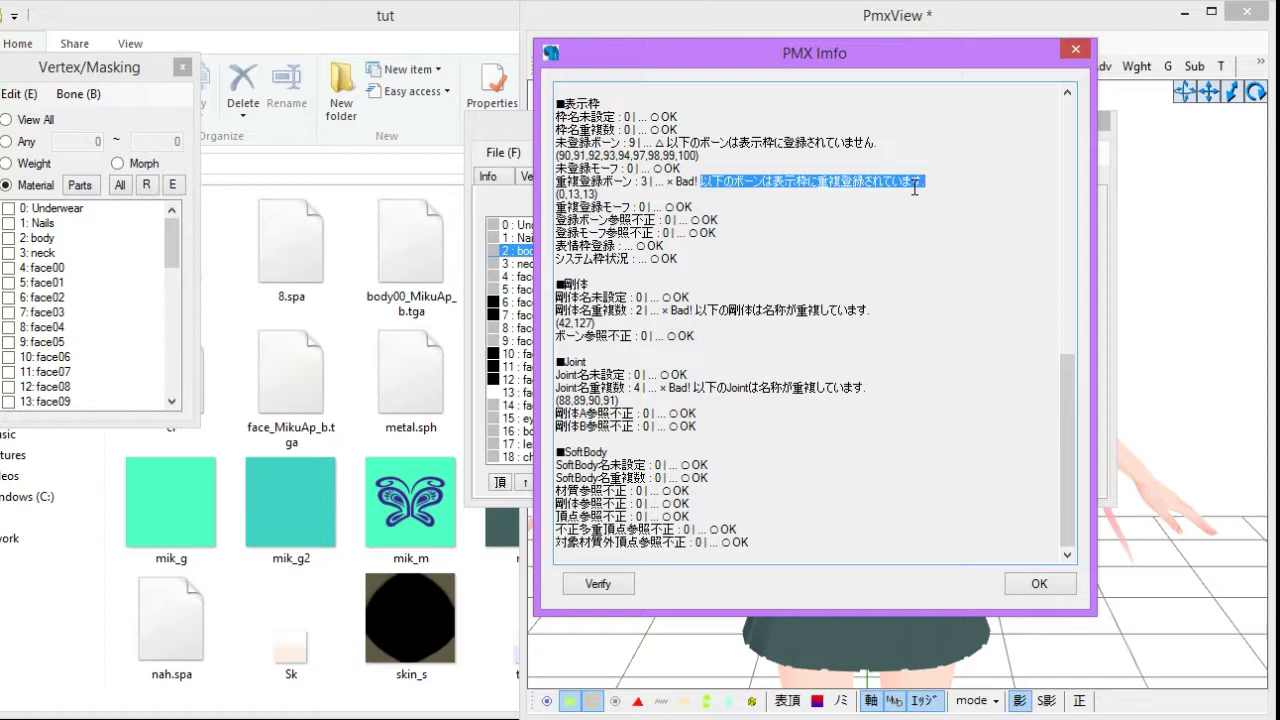
scroll(858, 353, "up", 10)
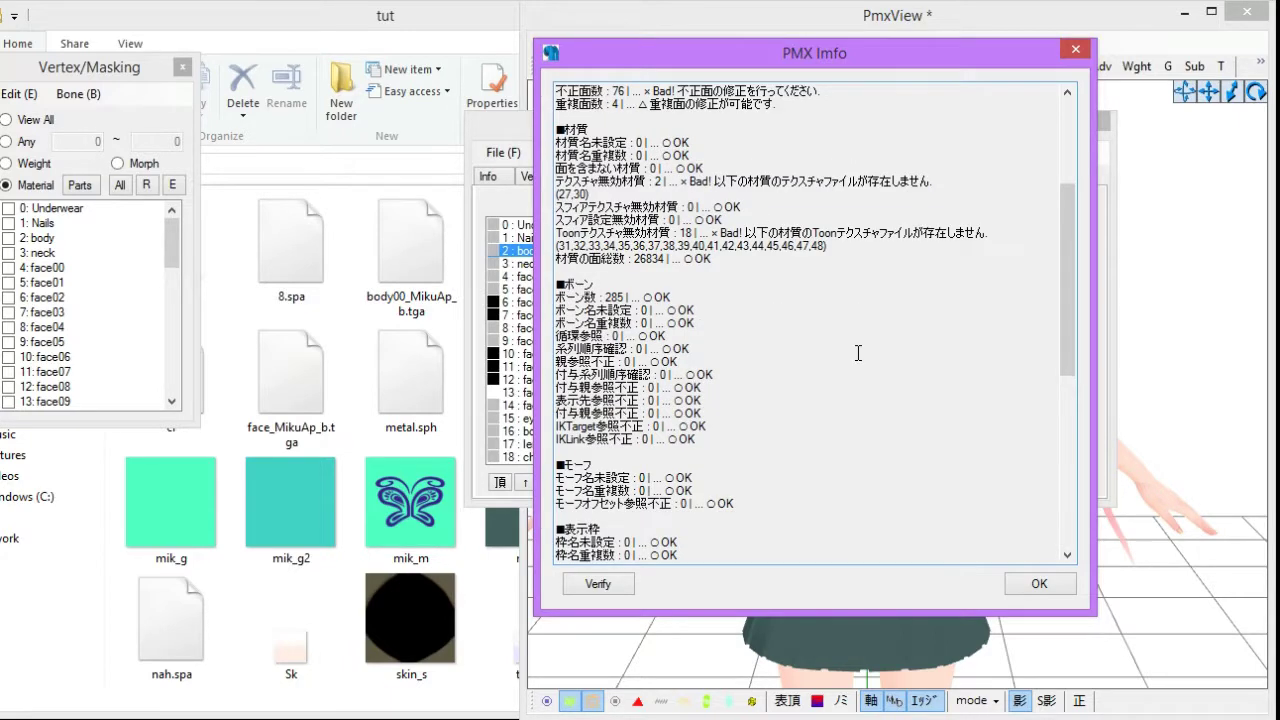
scroll(858, 353, "up", 5)
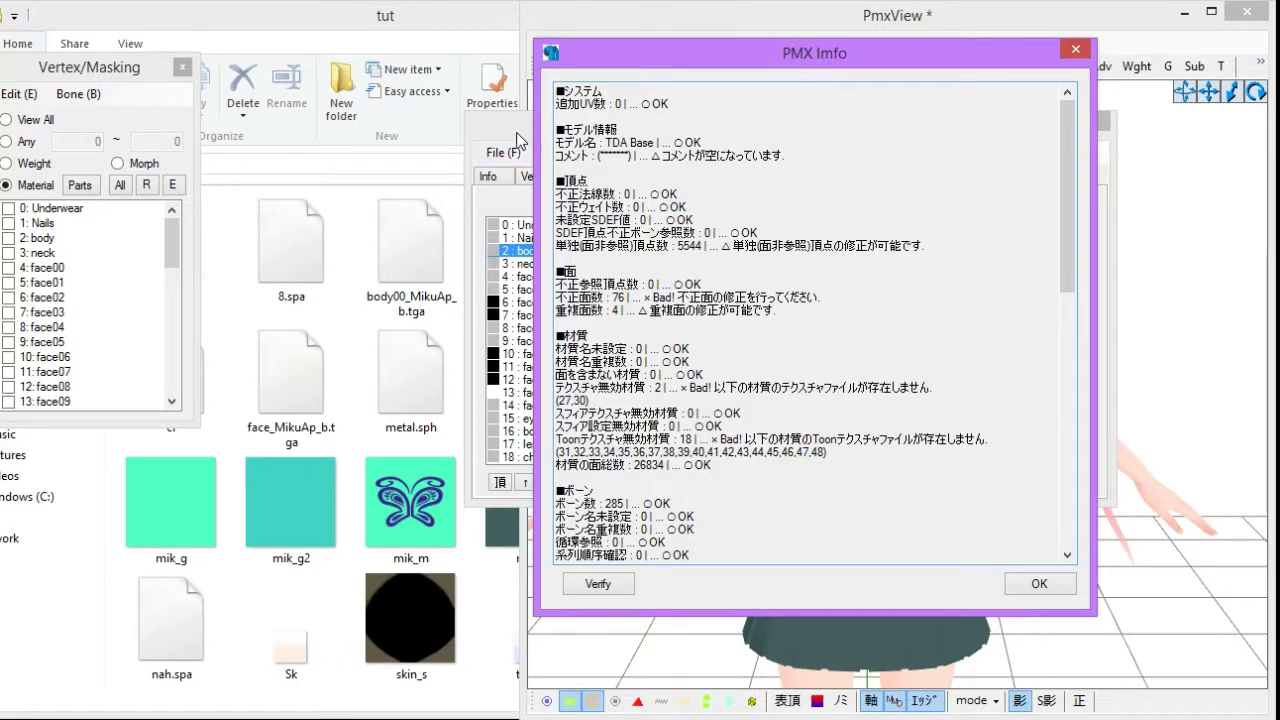
left_click(500, 145)
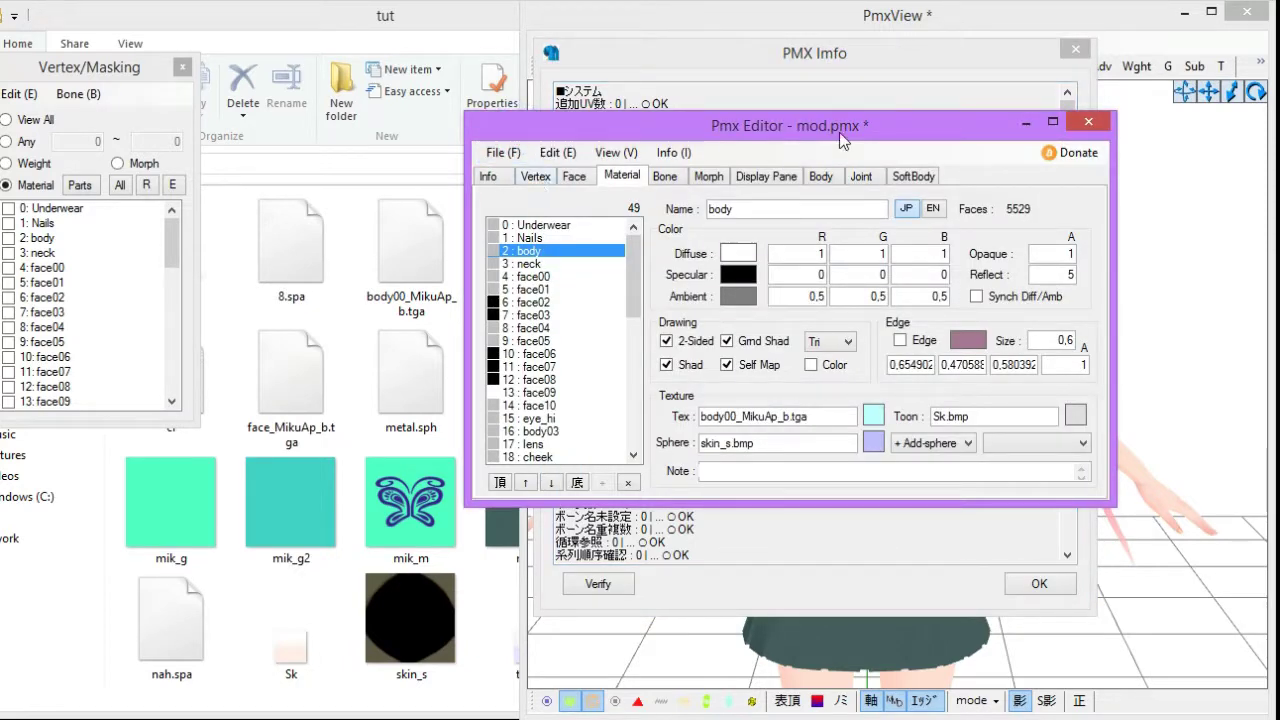
left_click(834, 60)
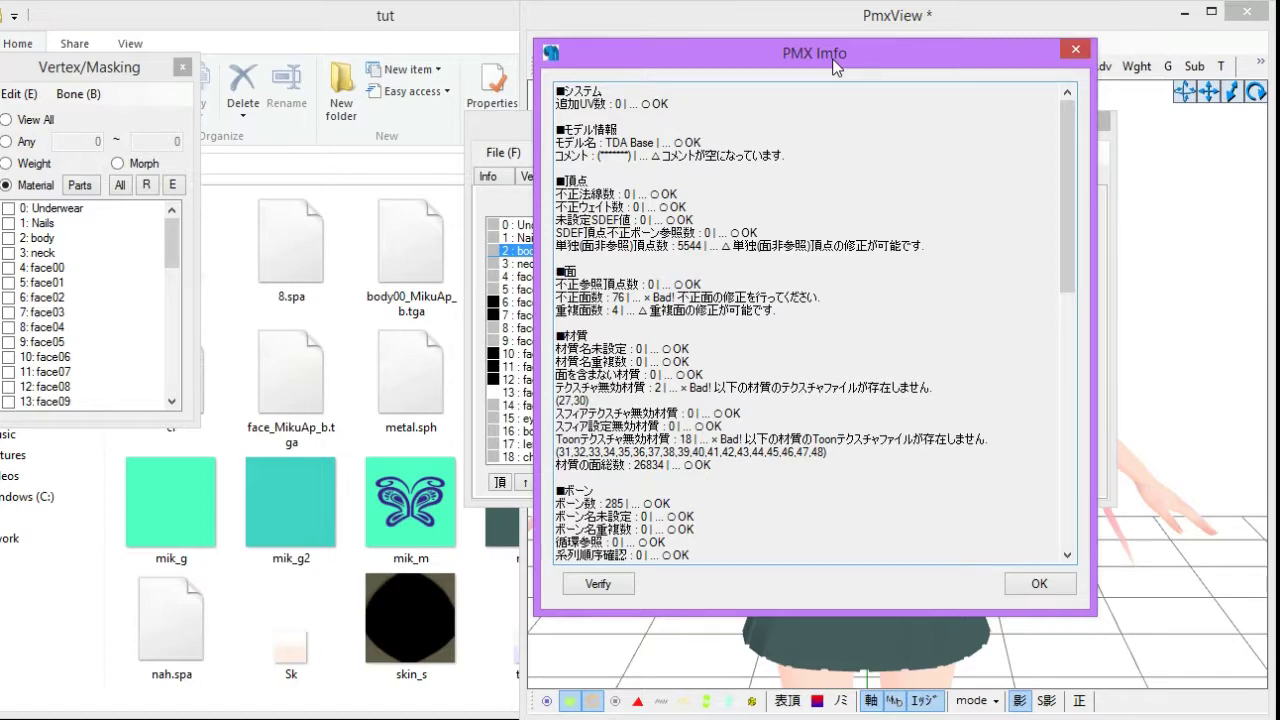
Bring the editor forward, glance at the Vertex and Face tabs, and return to the body material
left_click(478, 143)
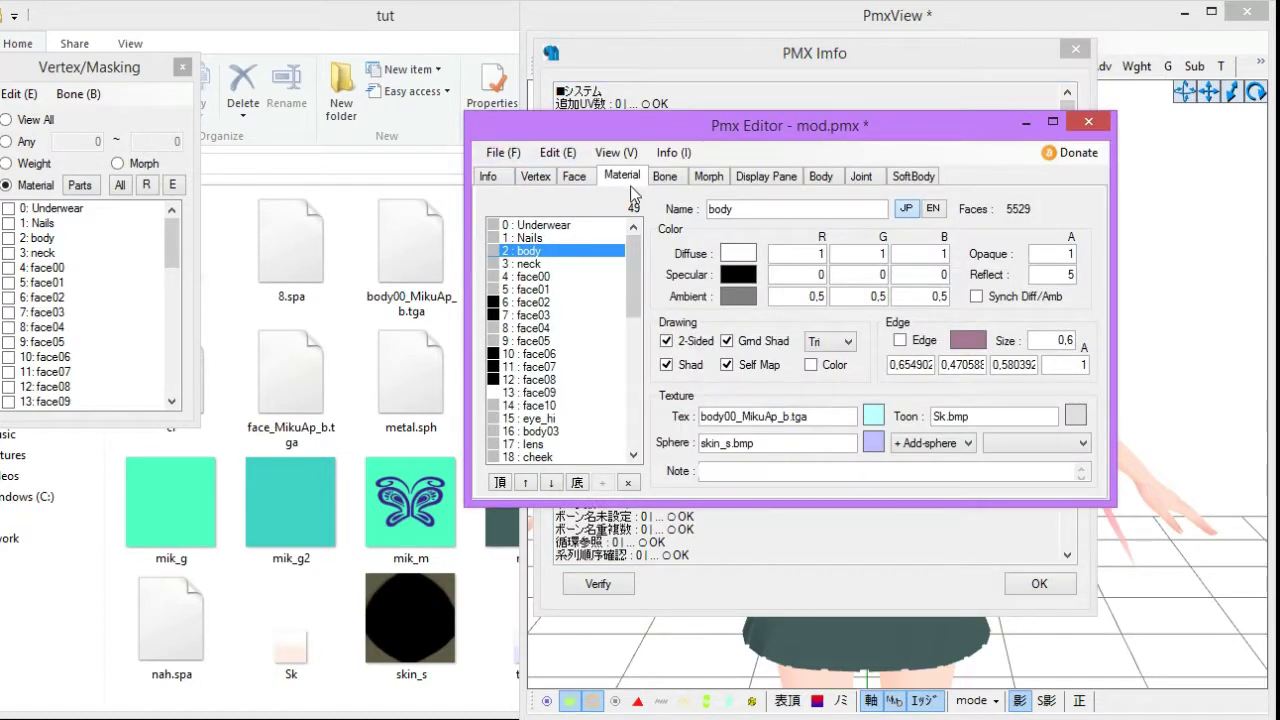
left_click(535, 182)
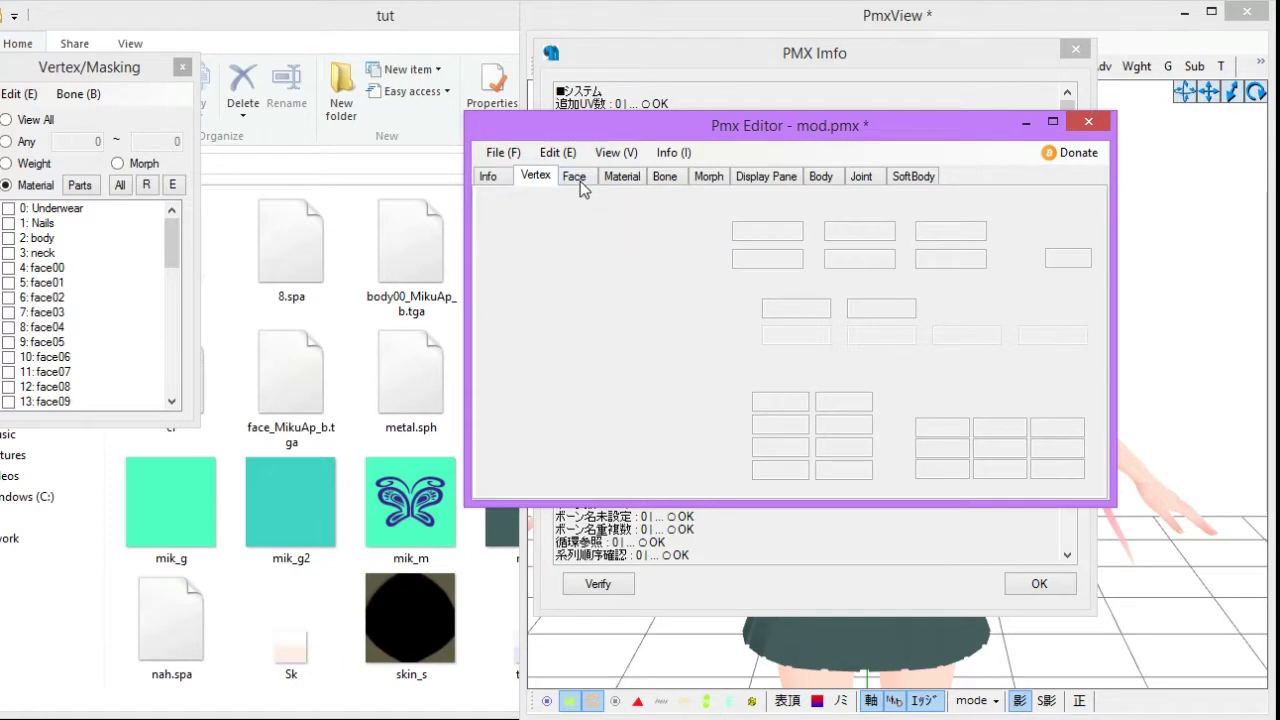
left_click(578, 180)
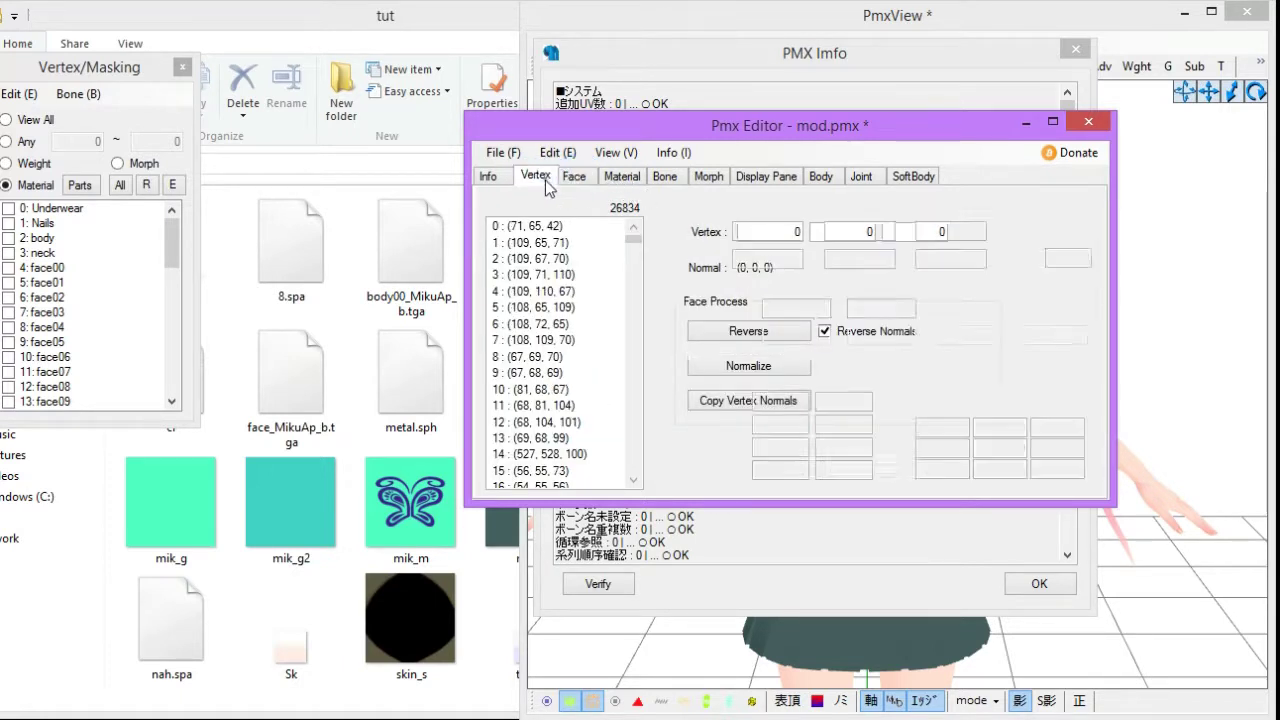
left_click(545, 180)
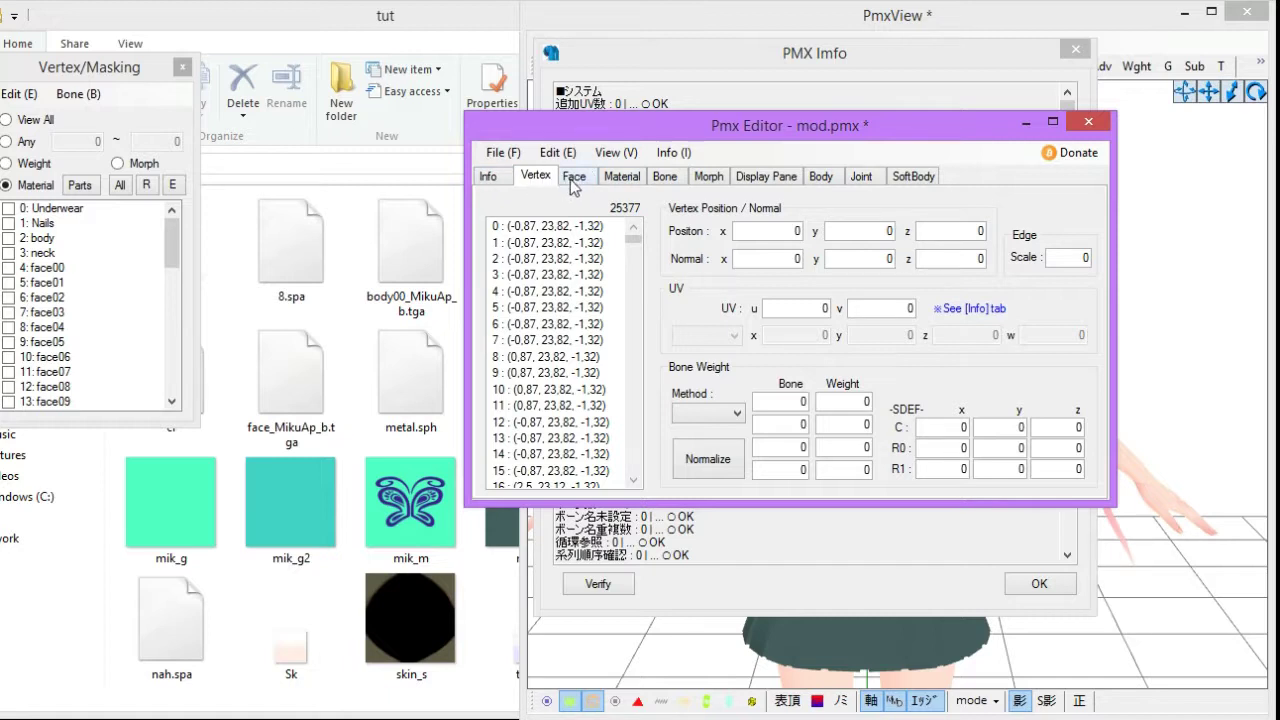
left_click(629, 179)
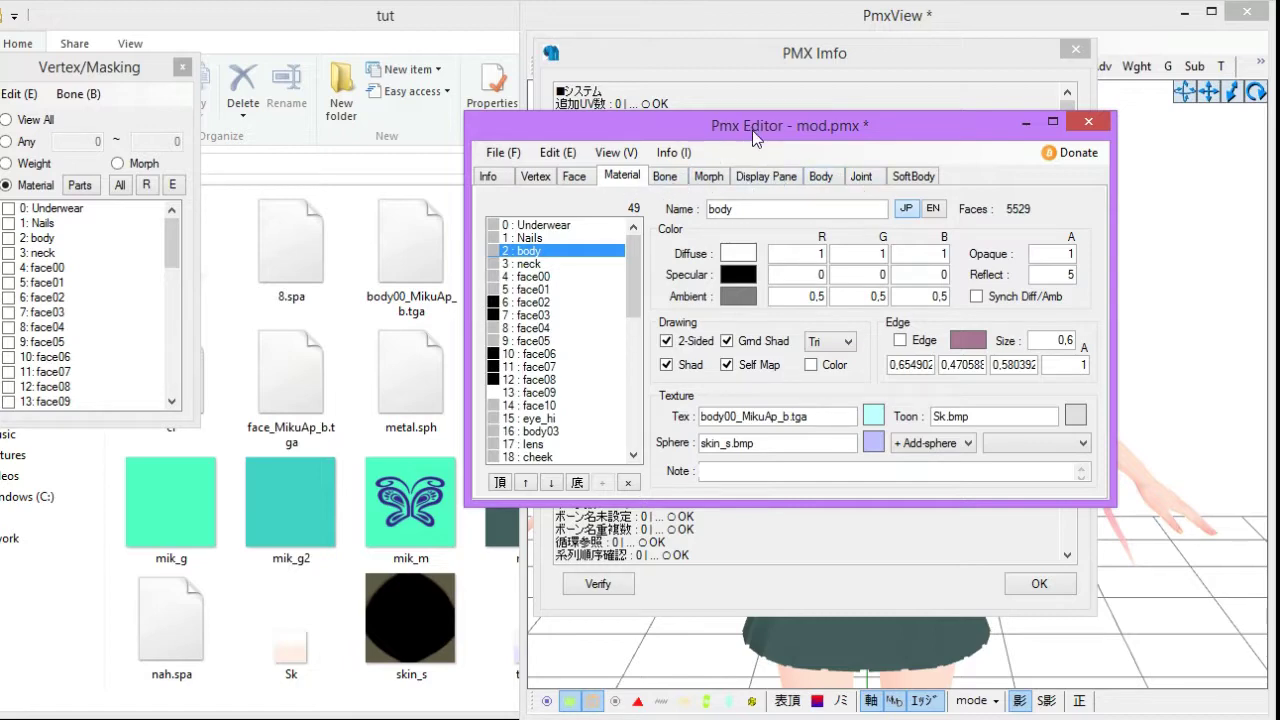
Close the PMX Info report with OK
left_click(737, 66)
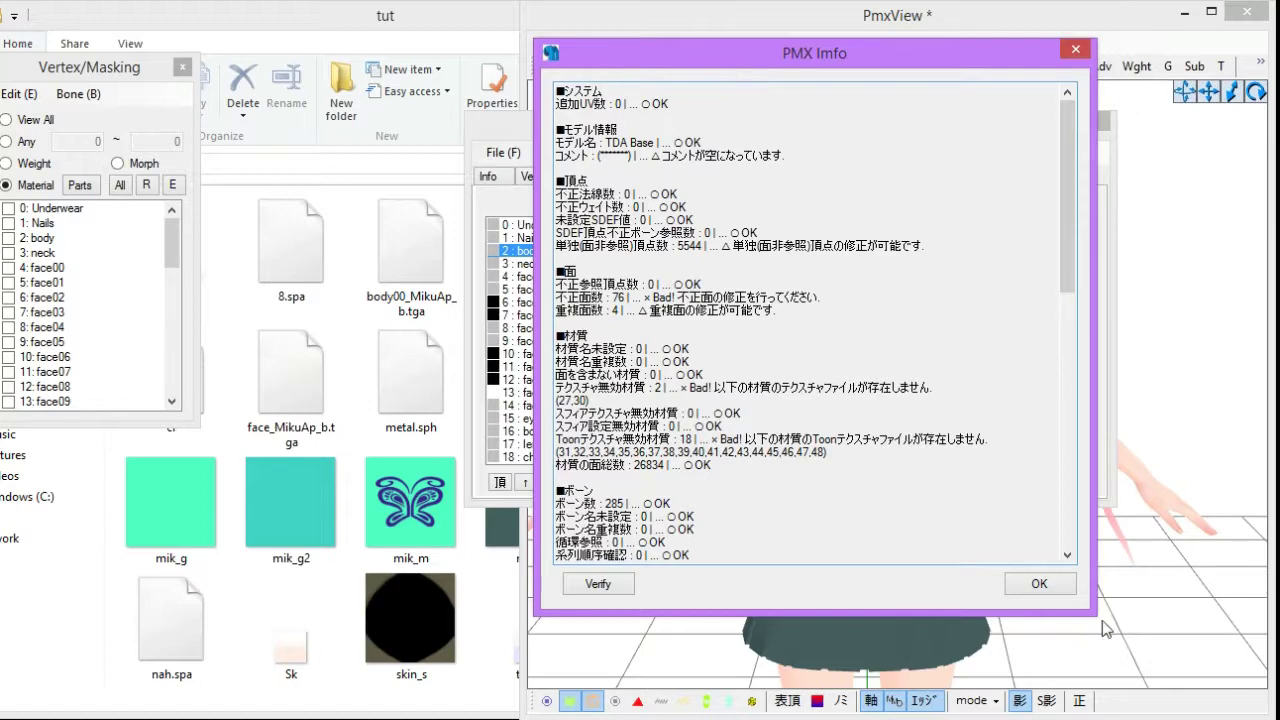
left_click(1039, 583)
Move the editor window aside and bring the PmxView preview of the textured model forward
left_click_drag(735, 127, 354, 96)
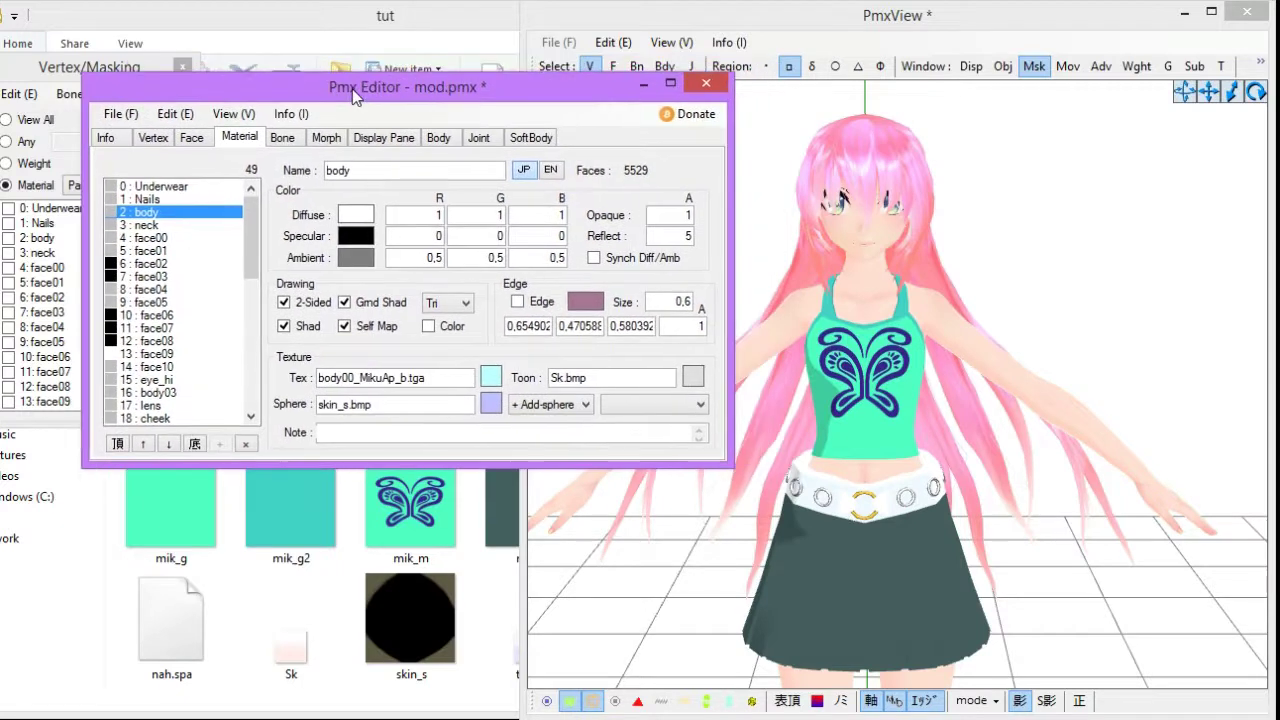
left_click(1130, 220)
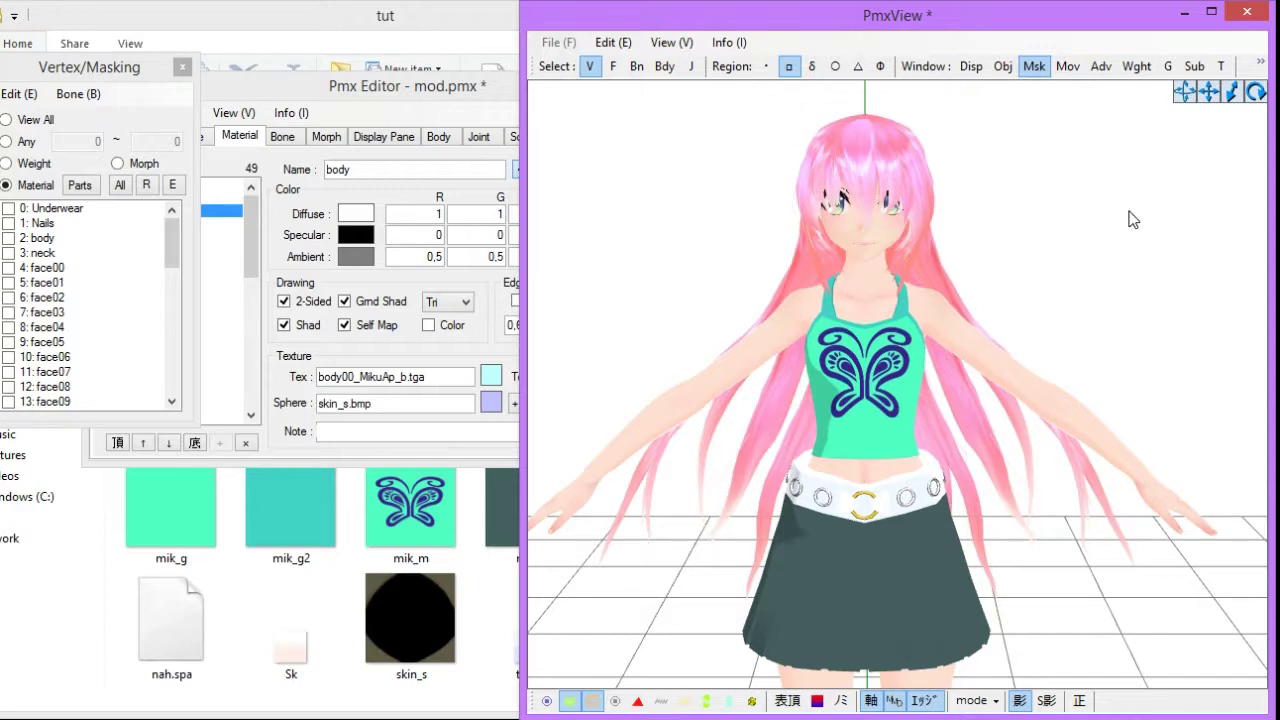
left_click(330, 88)
left_click_drag(330, 88, 826, 140)
left_click(621, 166)
left_click(655, 334)
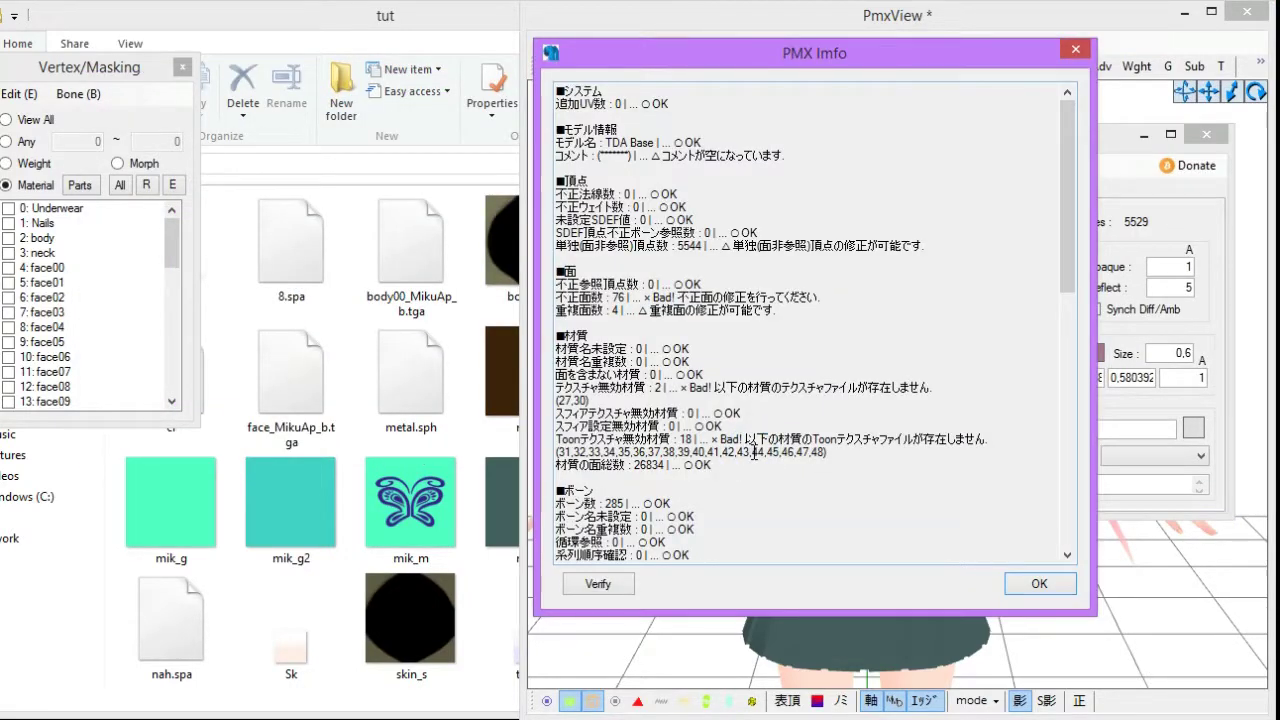
left_click(1039, 582)
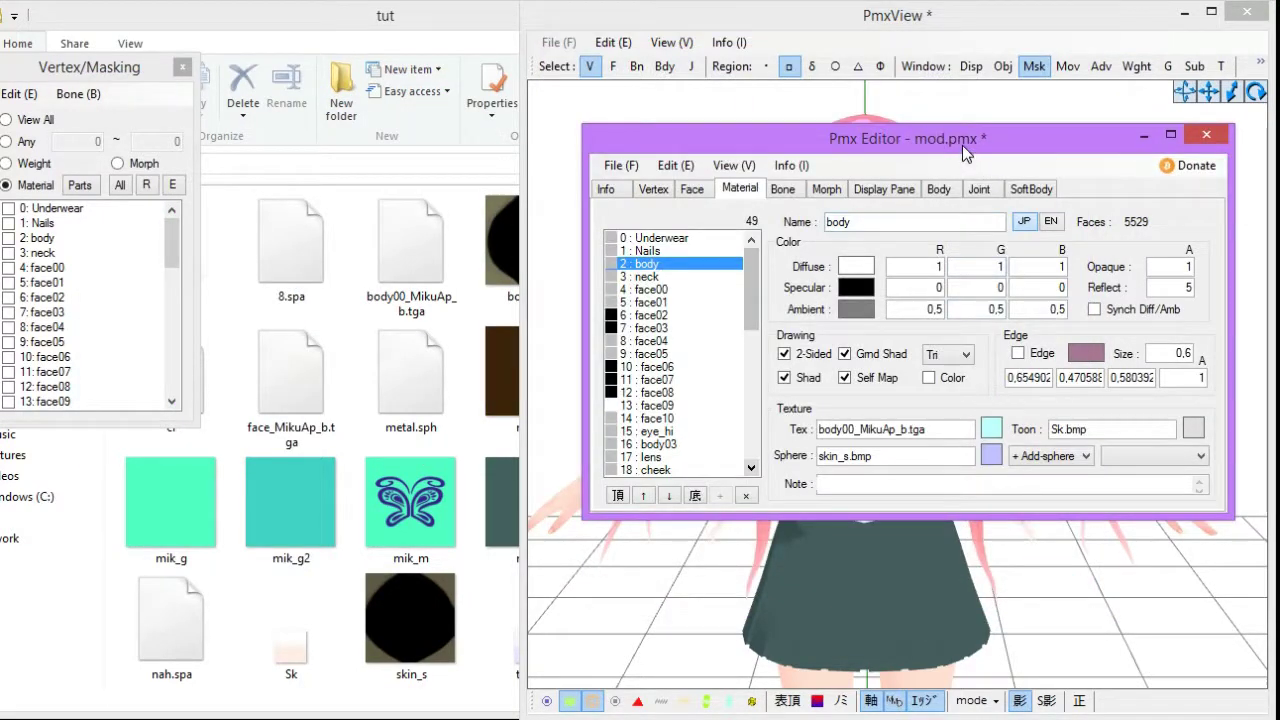
left_click_drag(962, 145, 365, 125)
left_click(709, 231)
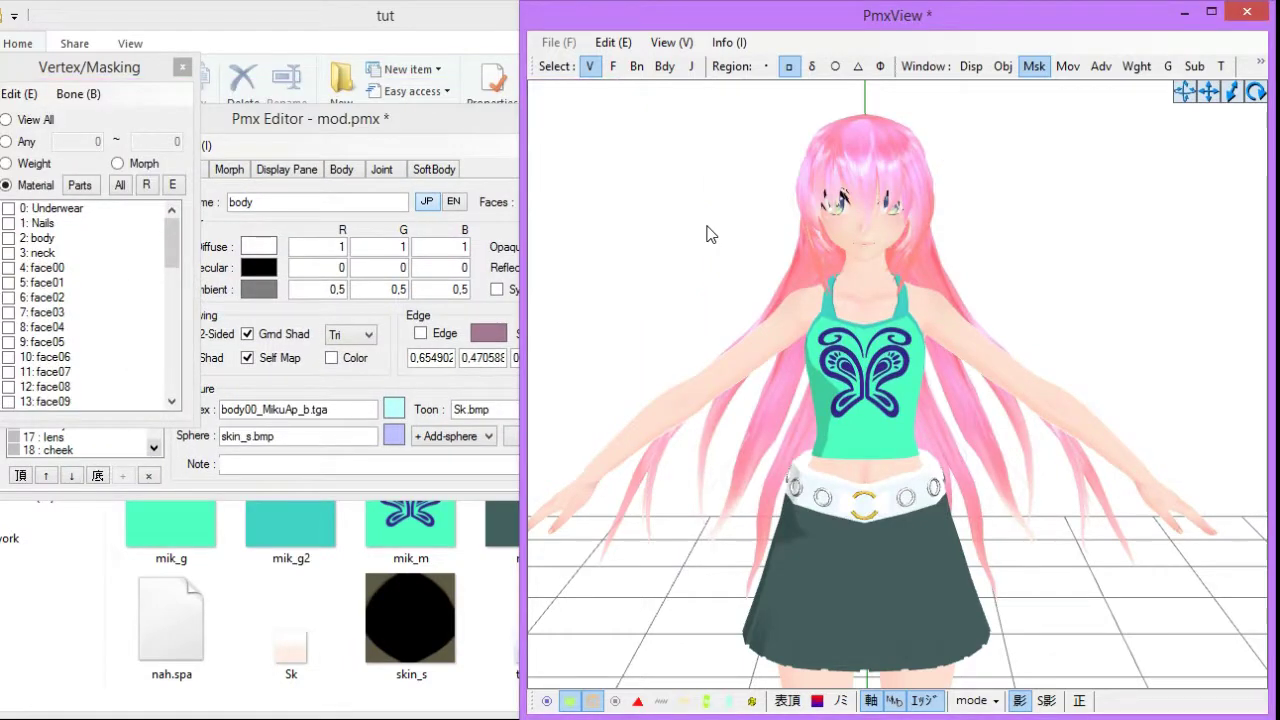